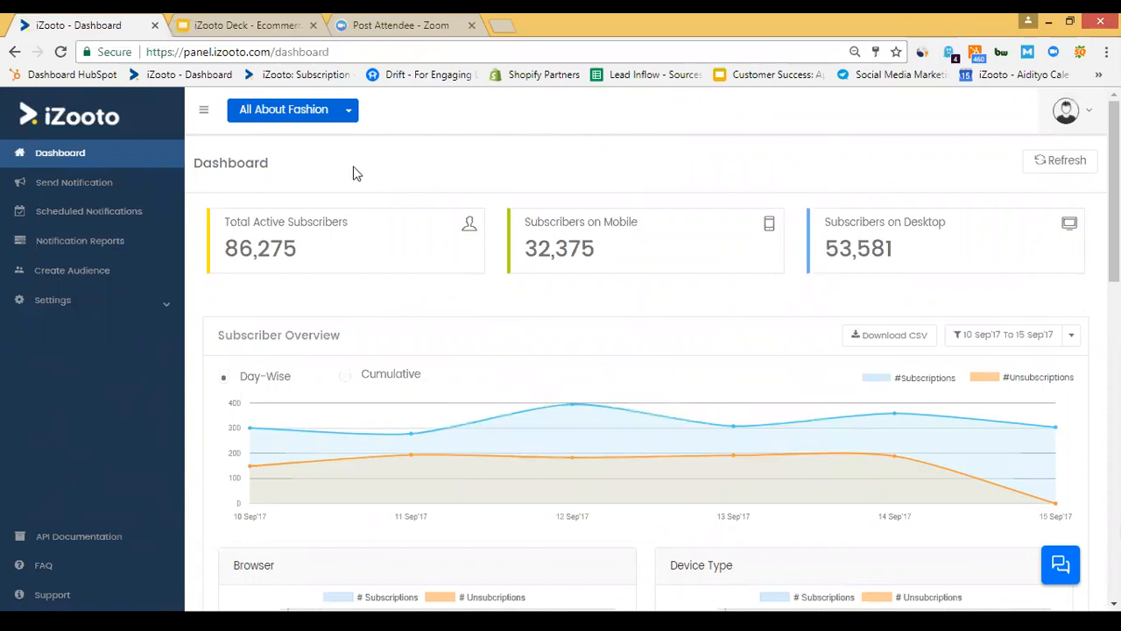
Toggle the subscriber chart to Cumulative and back to Day-Wise, and check the date-range choices.
{"action": "scroll", "coordinate": [356, 174], "scroll_direction": "down", "scroll_amount": 1}
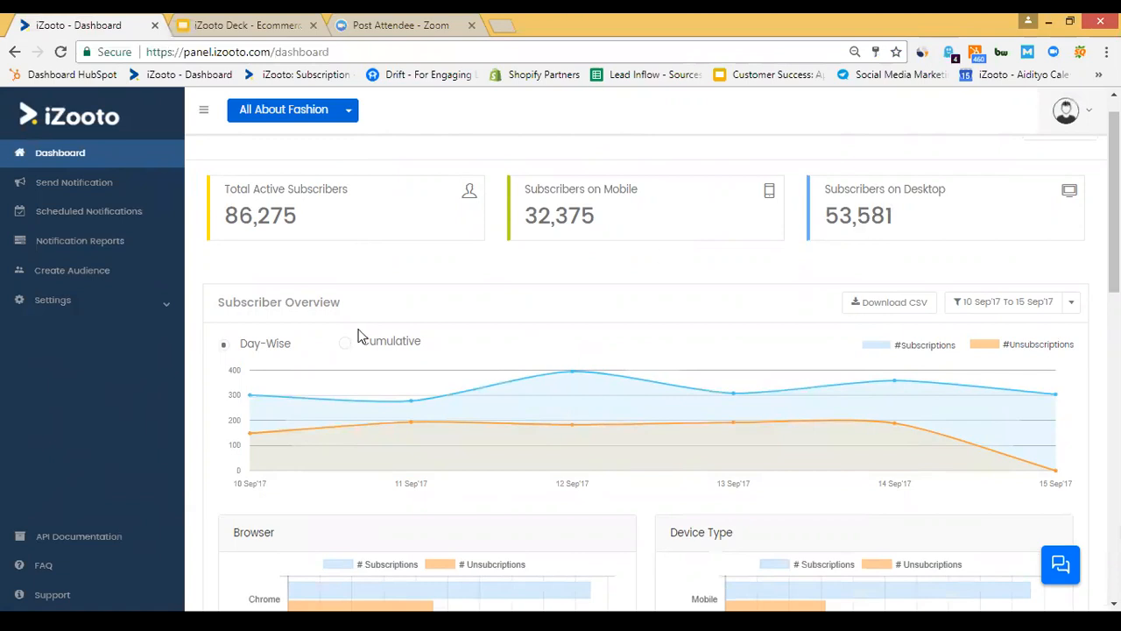
{"action": "scroll", "coordinate": [344, 304], "scroll_direction": "down", "scroll_amount": 1}
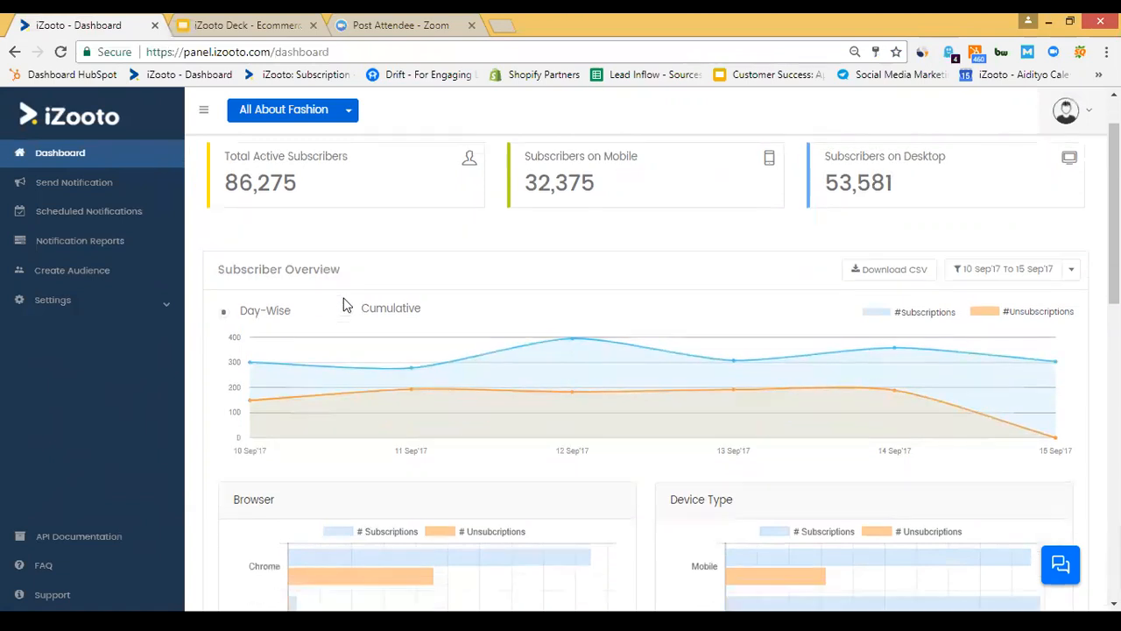
{"action": "scroll", "coordinate": [344, 304], "scroll_direction": "down", "scroll_amount": 1}
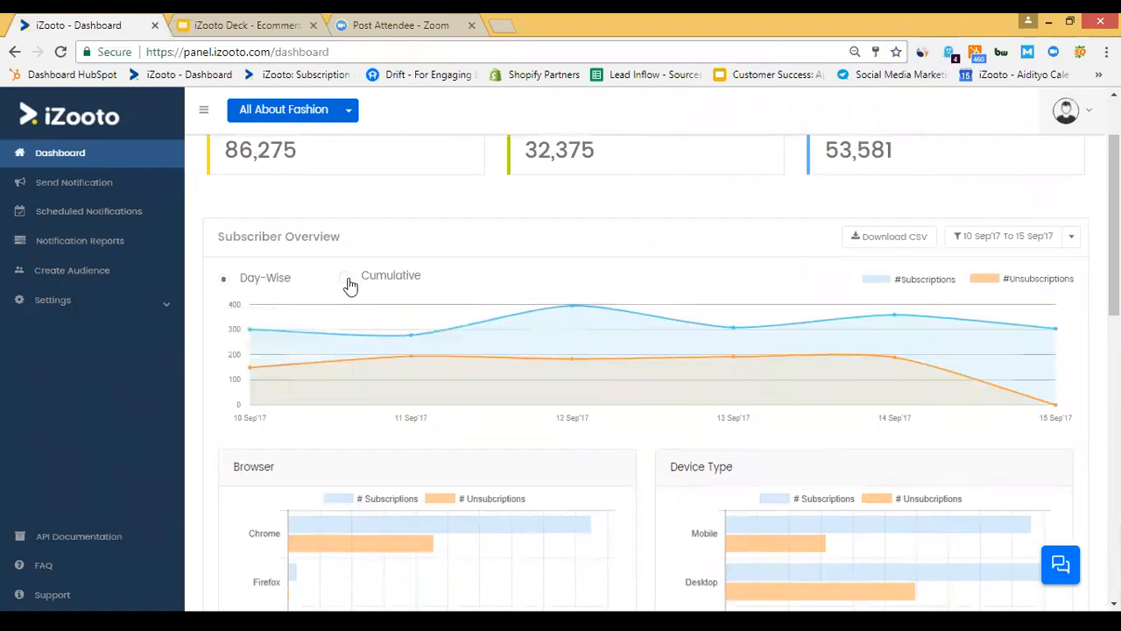
{"action": "left_click", "coordinate": [348, 278]}
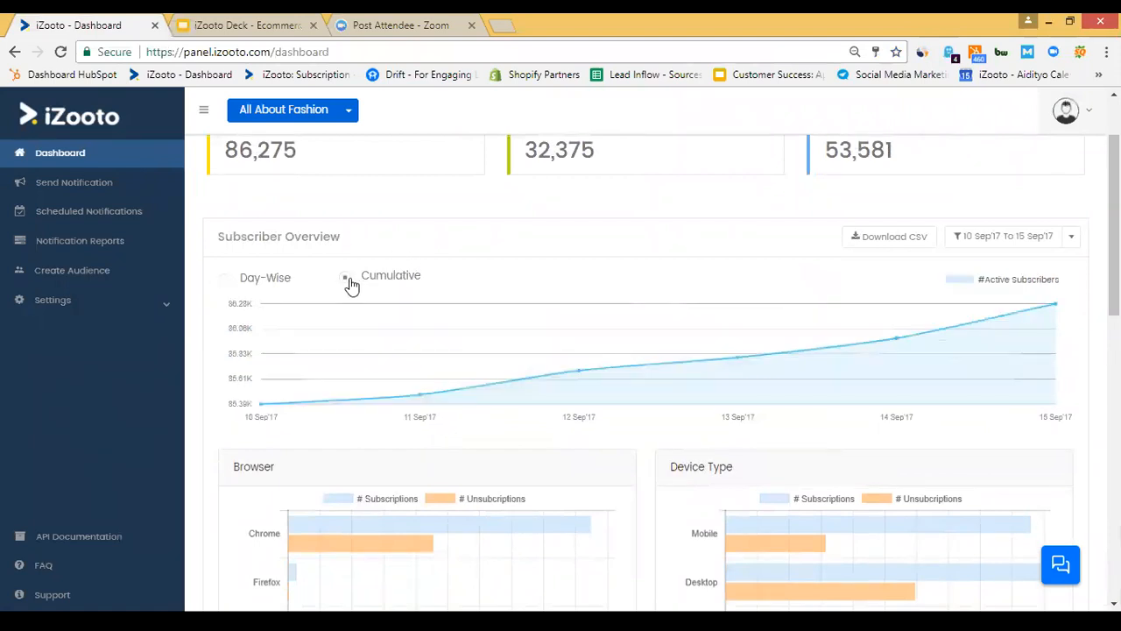
{"action": "left_click", "coordinate": [225, 280]}
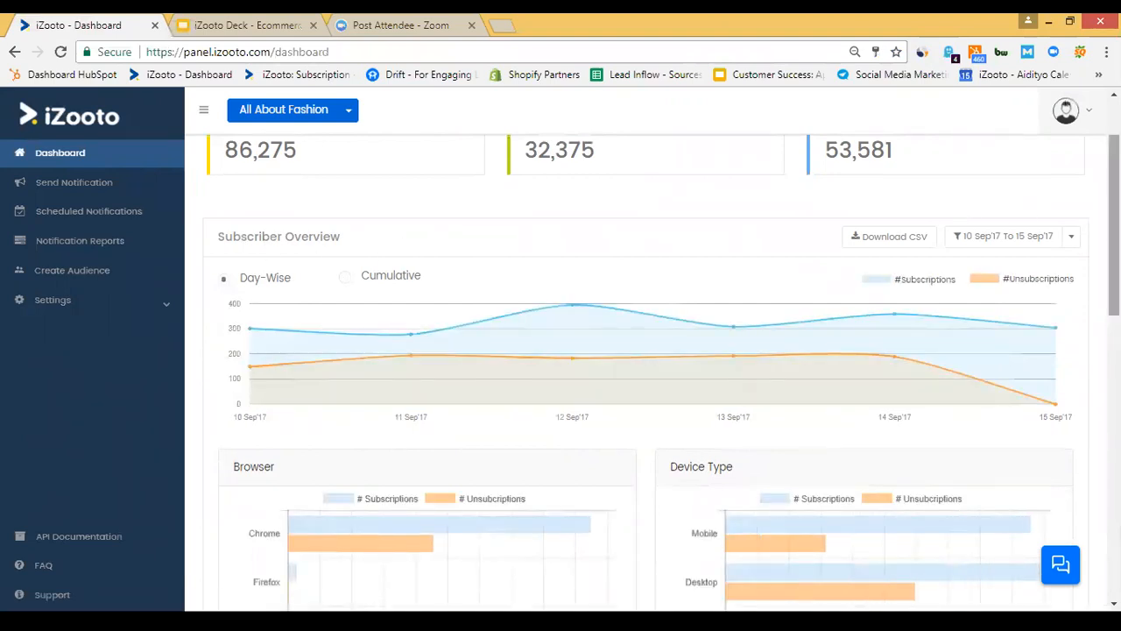
{"action": "left_click", "coordinate": [1074, 238]}
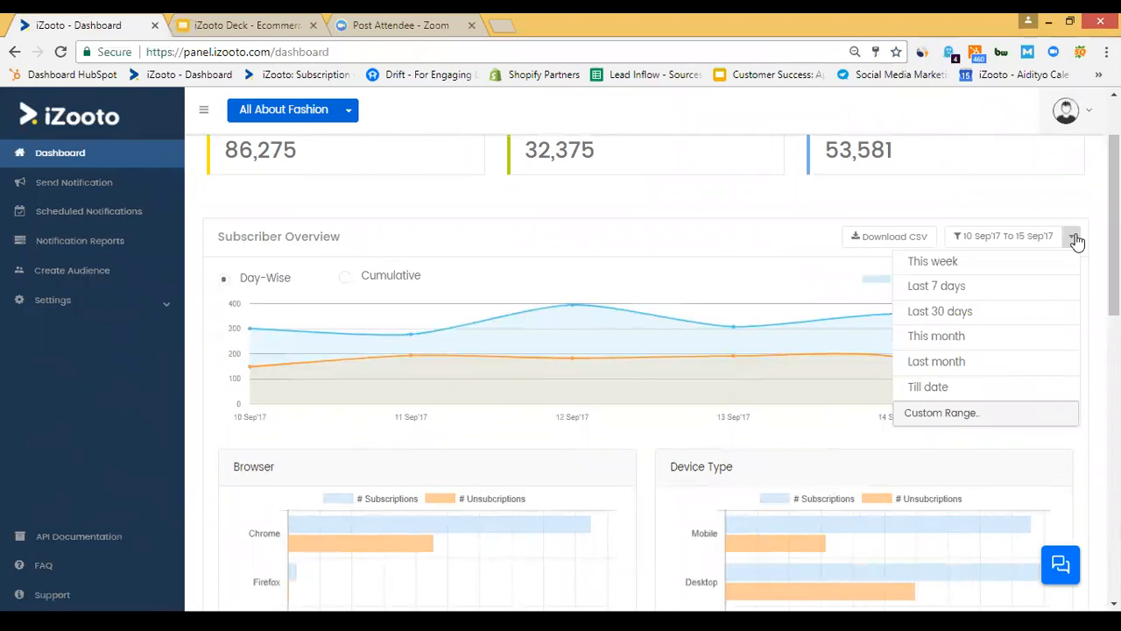
{"action": "left_click", "coordinate": [384, 246]}
Switch Geographic Distribution to Top 5 Cities and expand Settings in the sidebar.
{"action": "scroll", "coordinate": [386, 247], "scroll_direction": "down", "scroll_amount": 1}
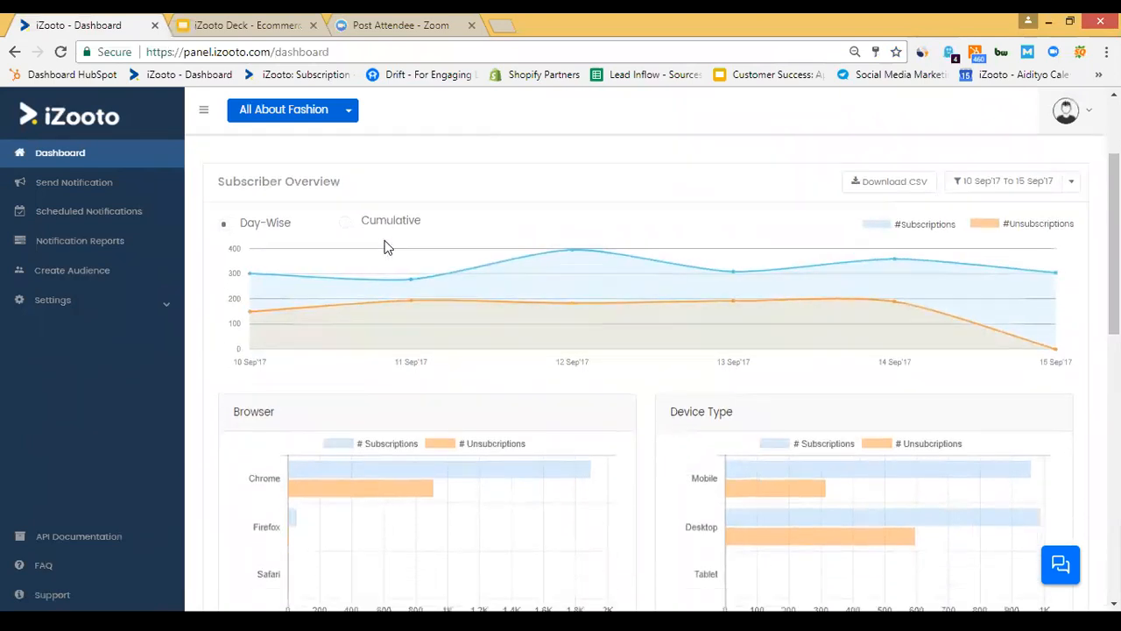
{"action": "scroll", "coordinate": [386, 247], "scroll_direction": "down", "scroll_amount": 3}
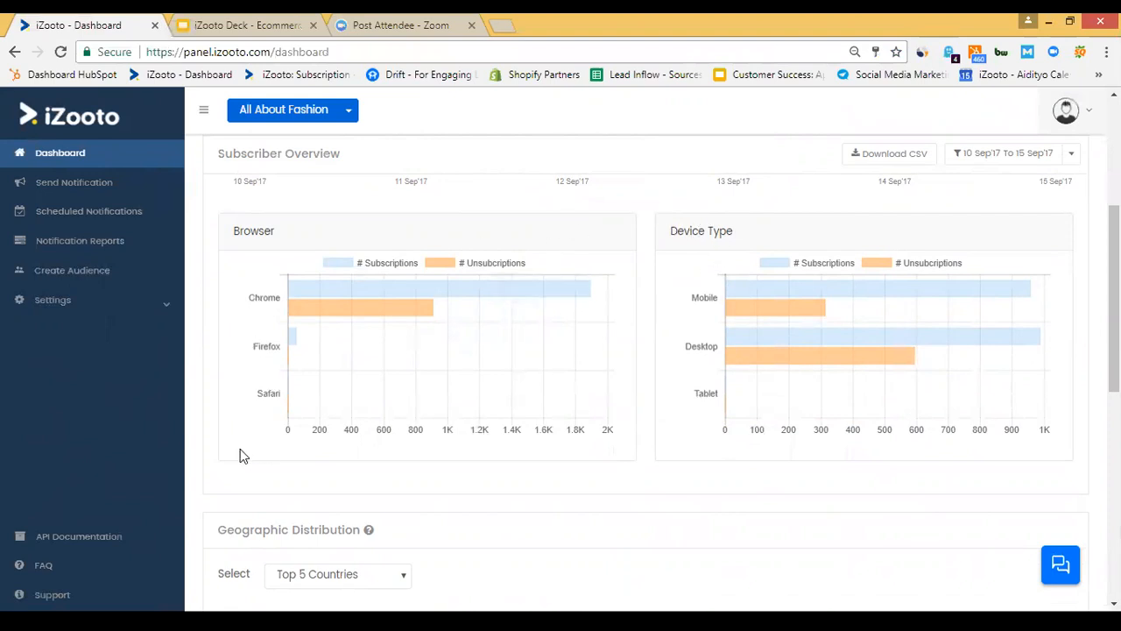
{"action": "scroll", "coordinate": [253, 481], "scroll_direction": "down", "scroll_amount": 3}
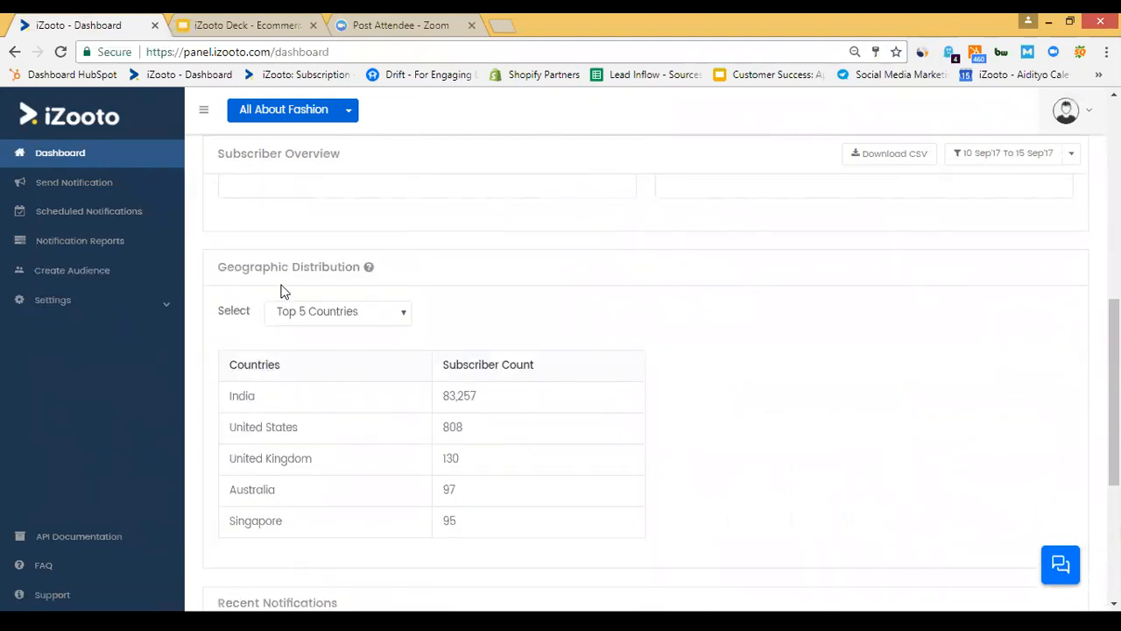
{"action": "left_click", "coordinate": [378, 315]}
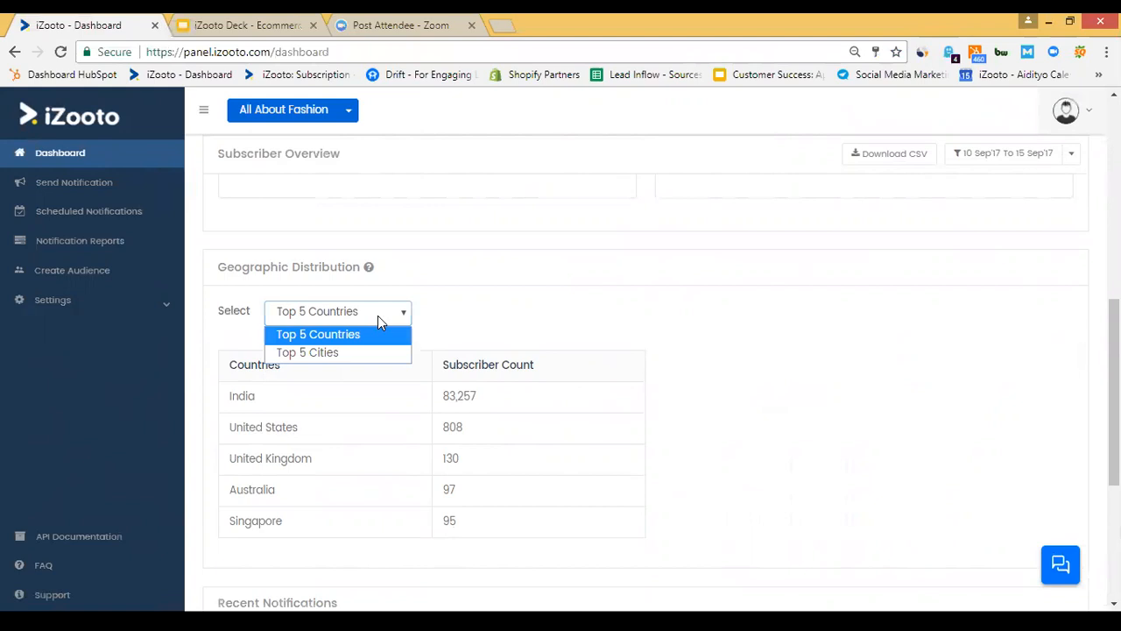
{"action": "left_click", "coordinate": [355, 355]}
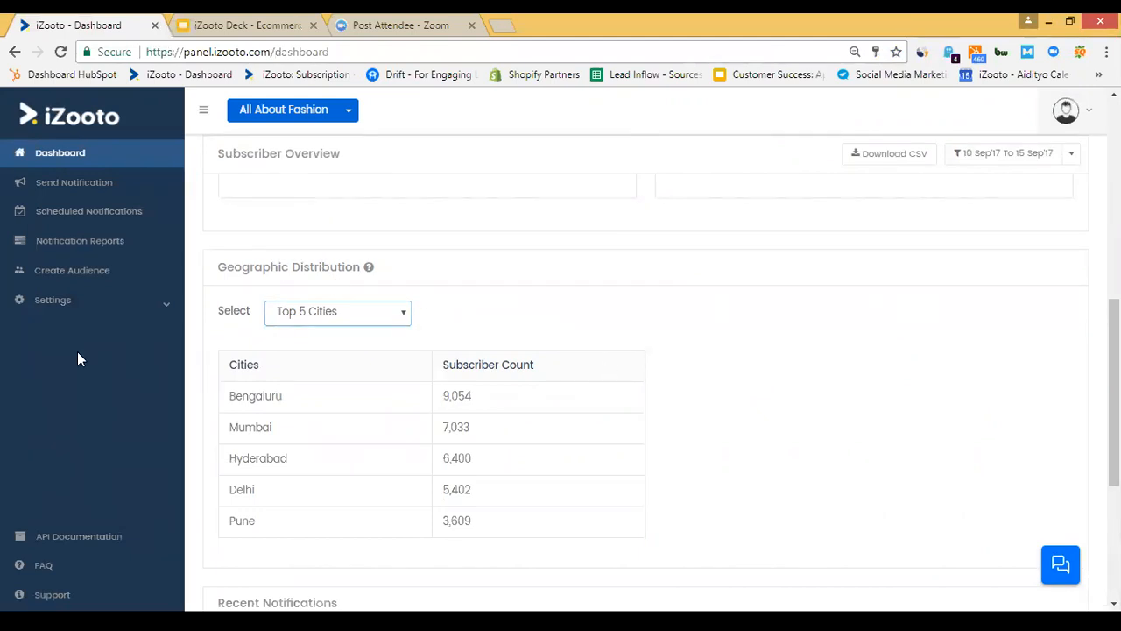
{"action": "left_click", "coordinate": [63, 306]}
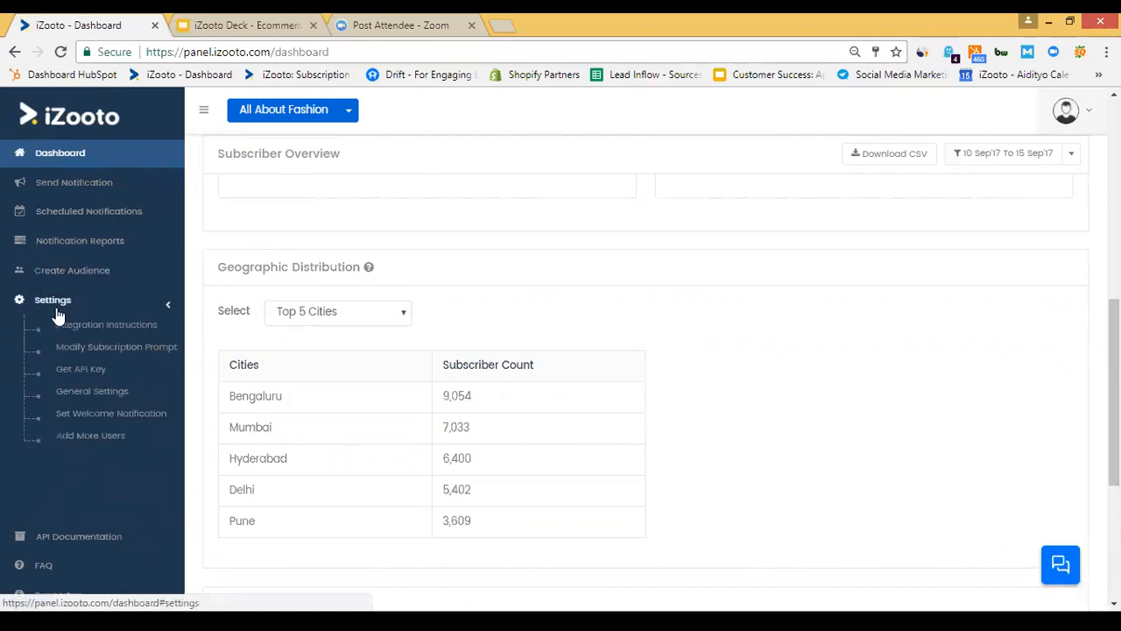
View Integration Instructions, then go to the Modify Subscription Prompt page.
{"action": "left_click", "coordinate": [101, 329]}
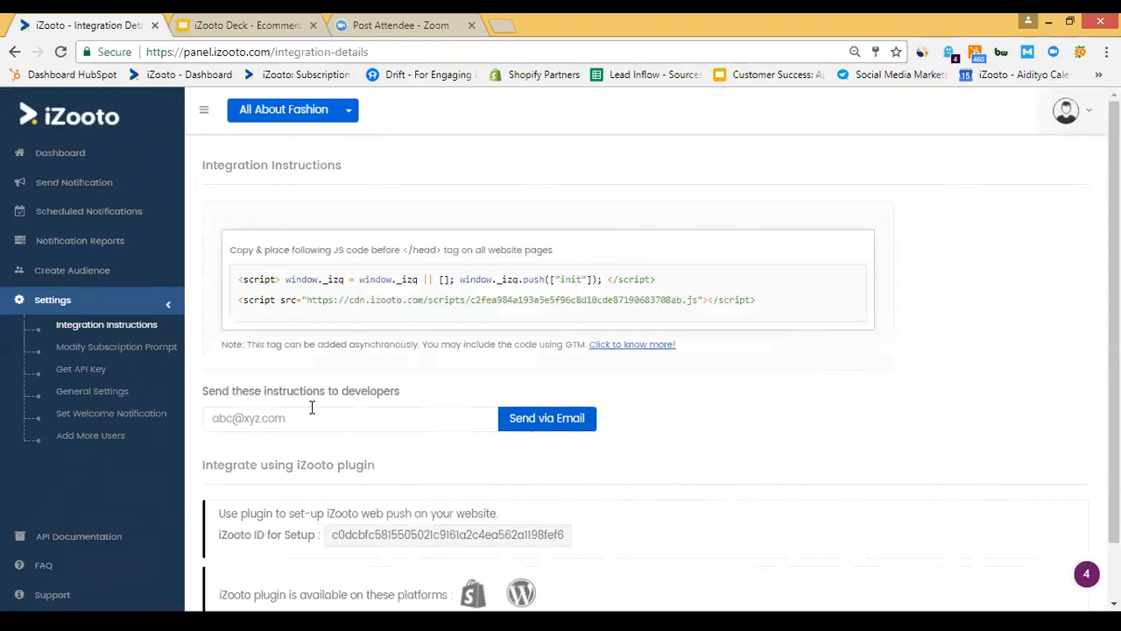
{"action": "left_click", "coordinate": [76, 351]}
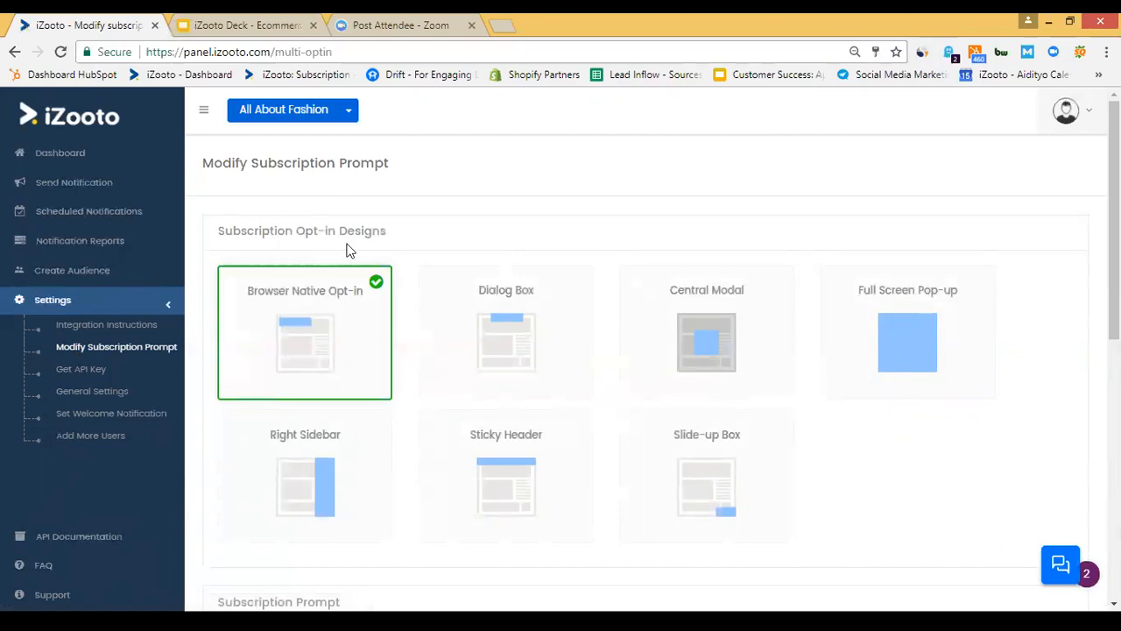
{"action": "left_click", "coordinate": [307, 289]}
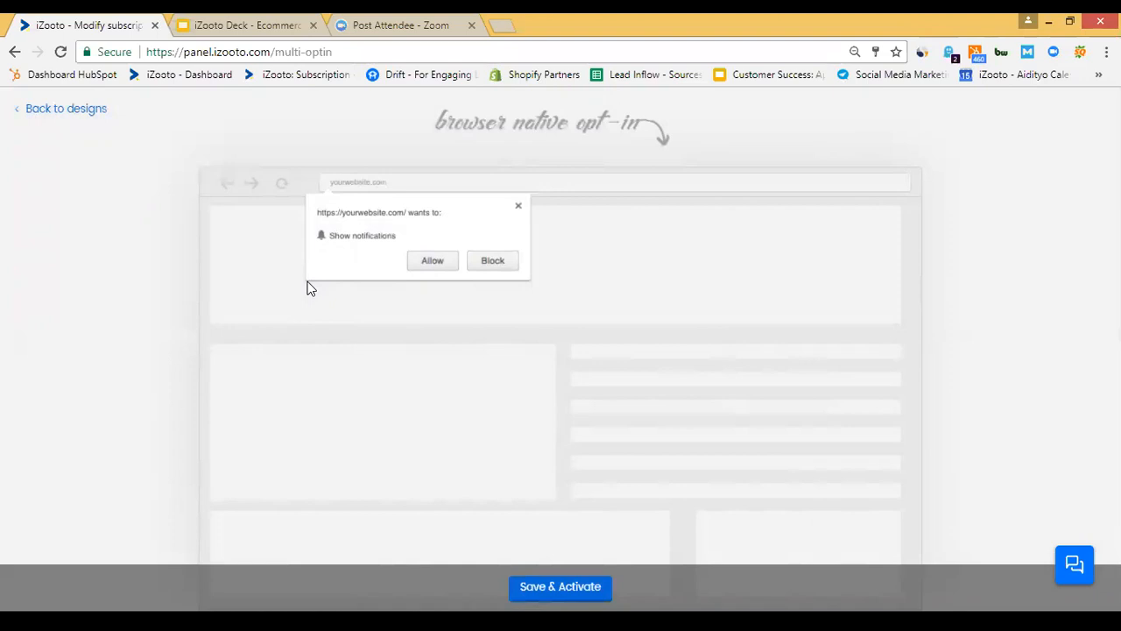
{"action": "left_click", "coordinate": [64, 117]}
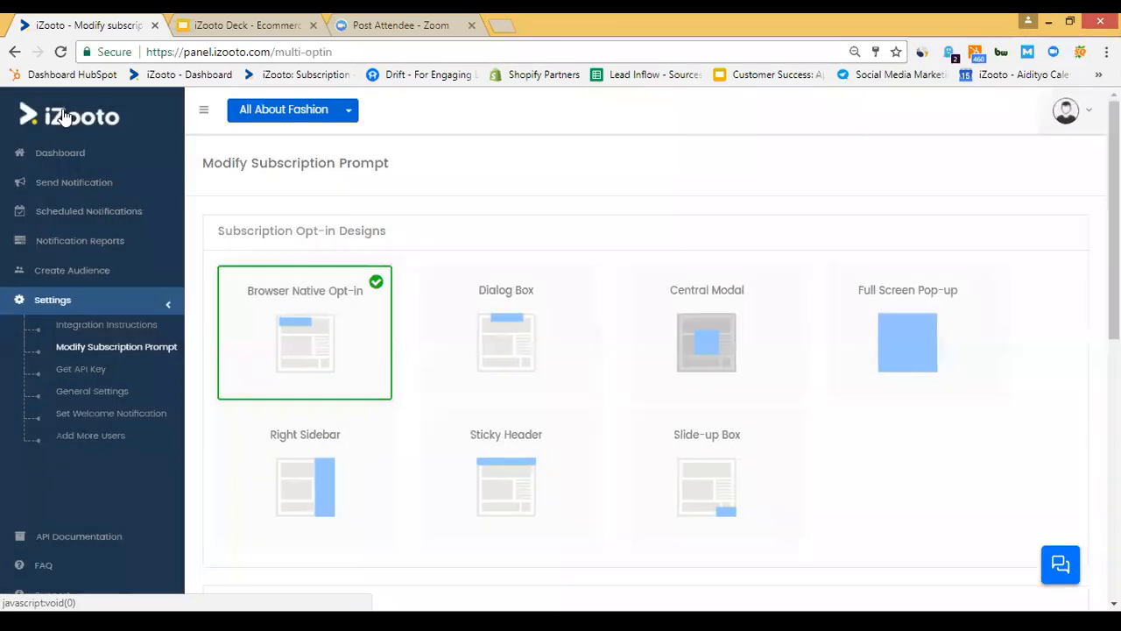
{"action": "left_click", "coordinate": [659, 291]}
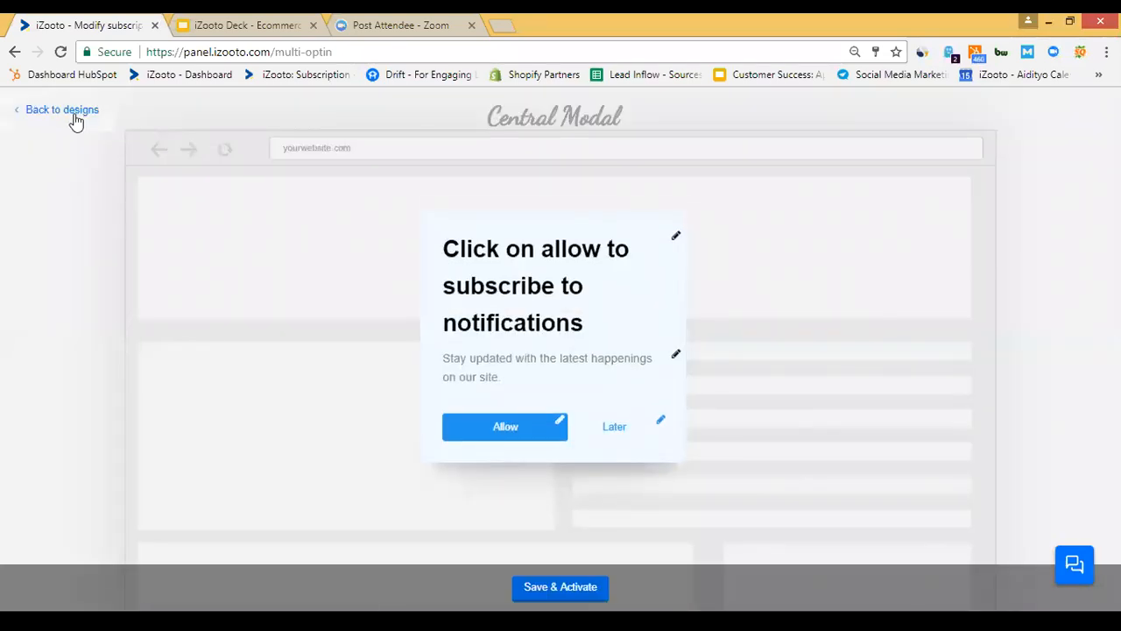
{"action": "left_click", "coordinate": [75, 120]}
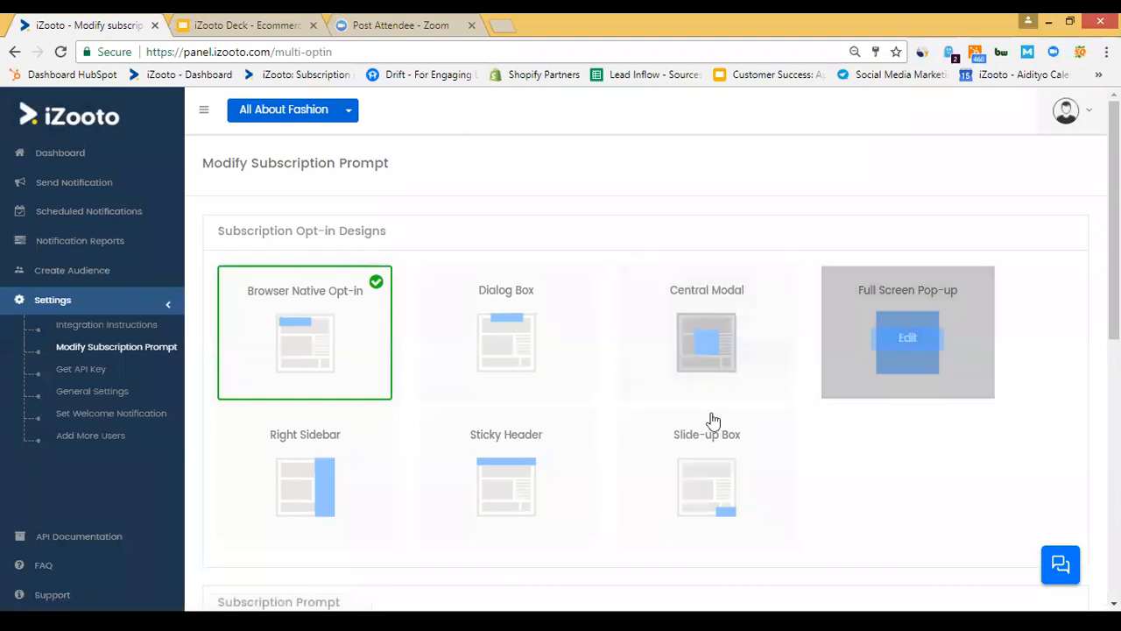
{"action": "mouse_move", "coordinate": [781, 409]}
{"action": "left_click", "coordinate": [704, 438]}
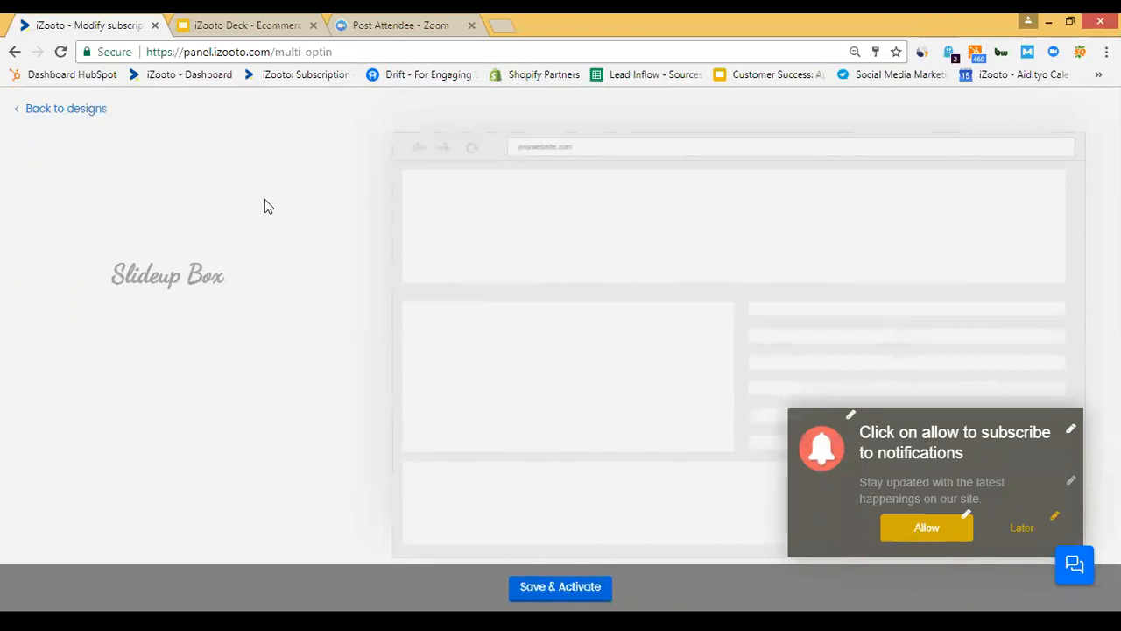
{"action": "left_click", "coordinate": [71, 110]}
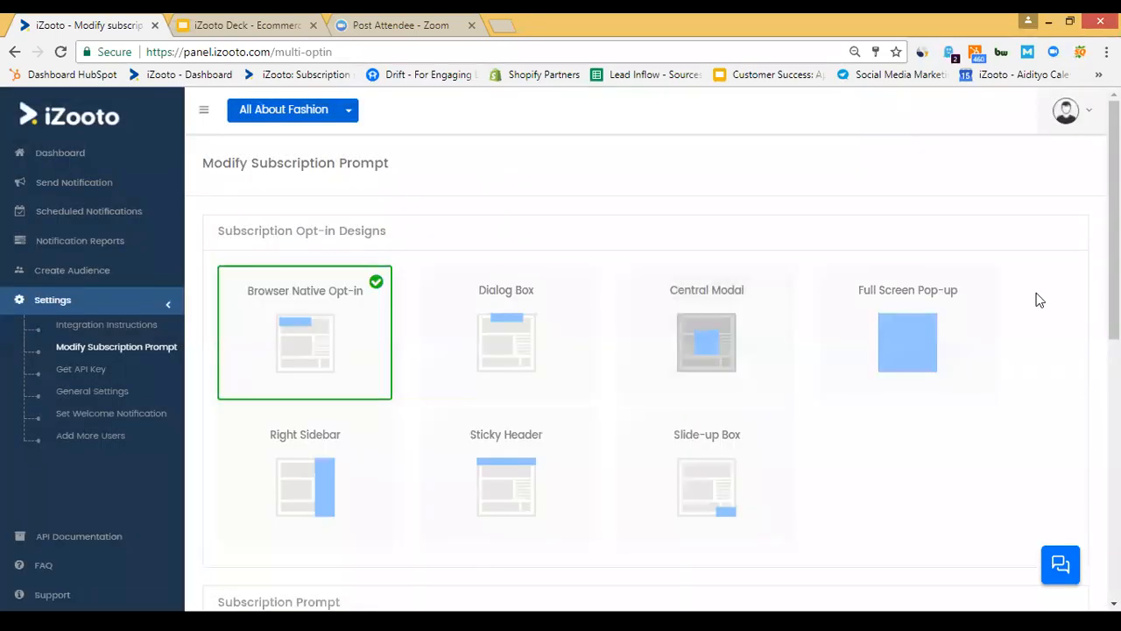
Review the prompt timing and device options, then go to Set Welcome Notification.
{"action": "scroll", "coordinate": [1039, 299], "scroll_direction": "down", "scroll_amount": 3}
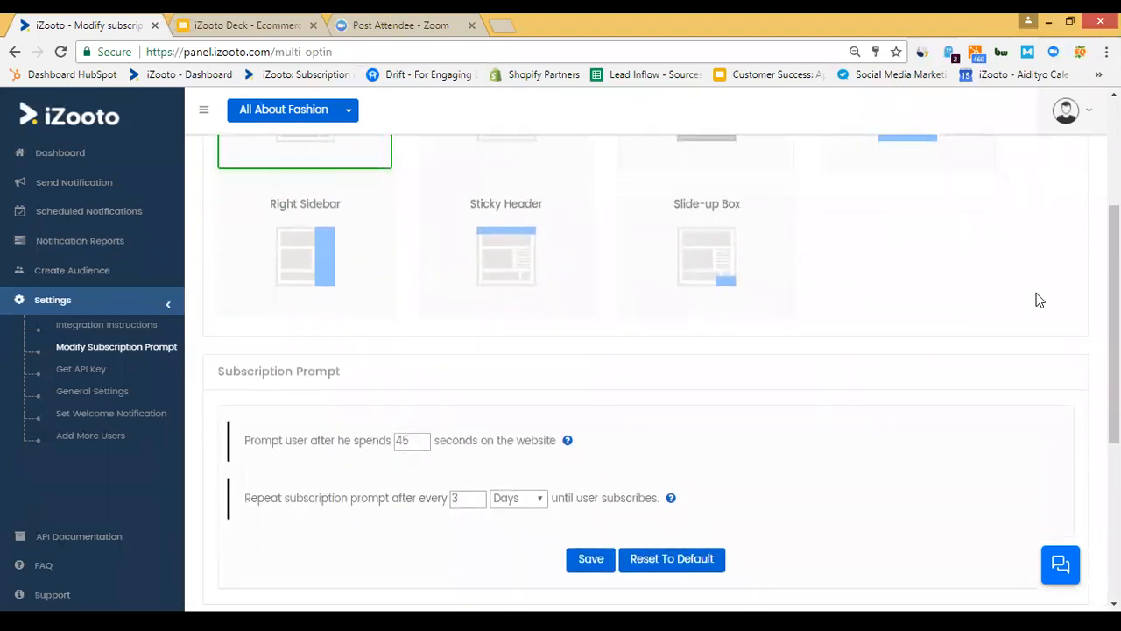
{"action": "scroll", "coordinate": [1039, 300], "scroll_direction": "down", "scroll_amount": 1}
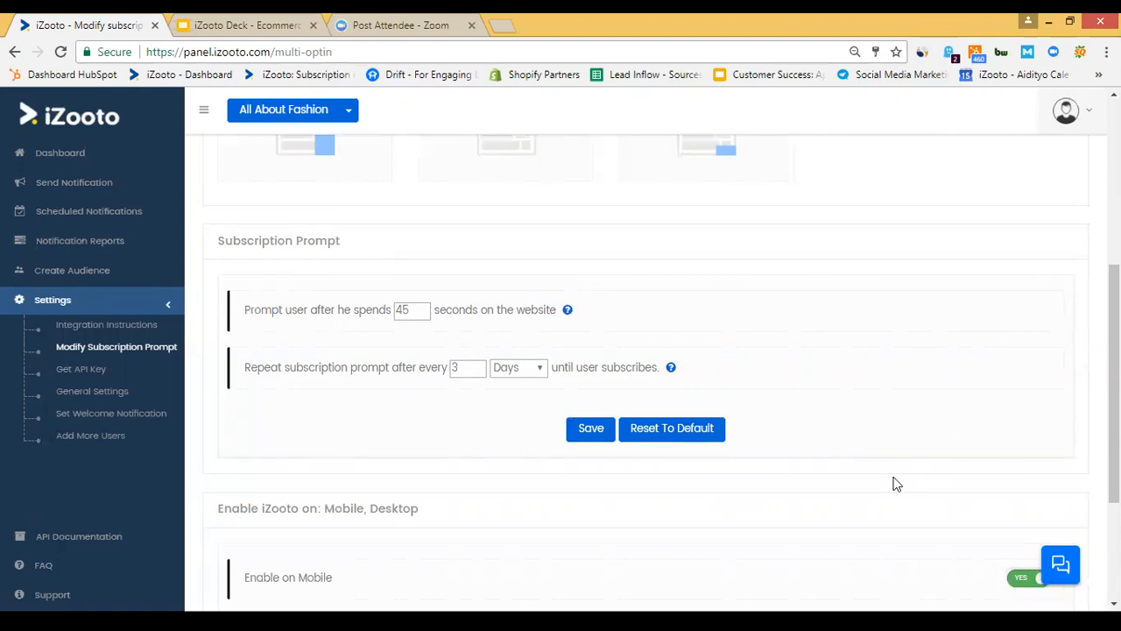
{"action": "scroll", "coordinate": [895, 484], "scroll_direction": "down", "scroll_amount": 3}
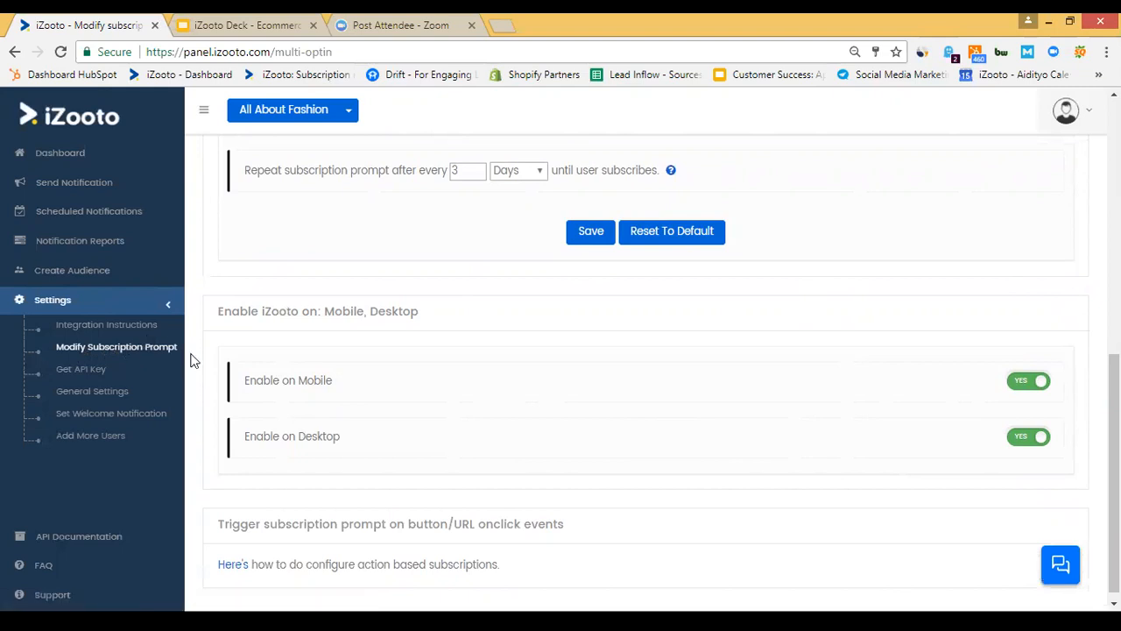
{"action": "left_click", "coordinate": [131, 412]}
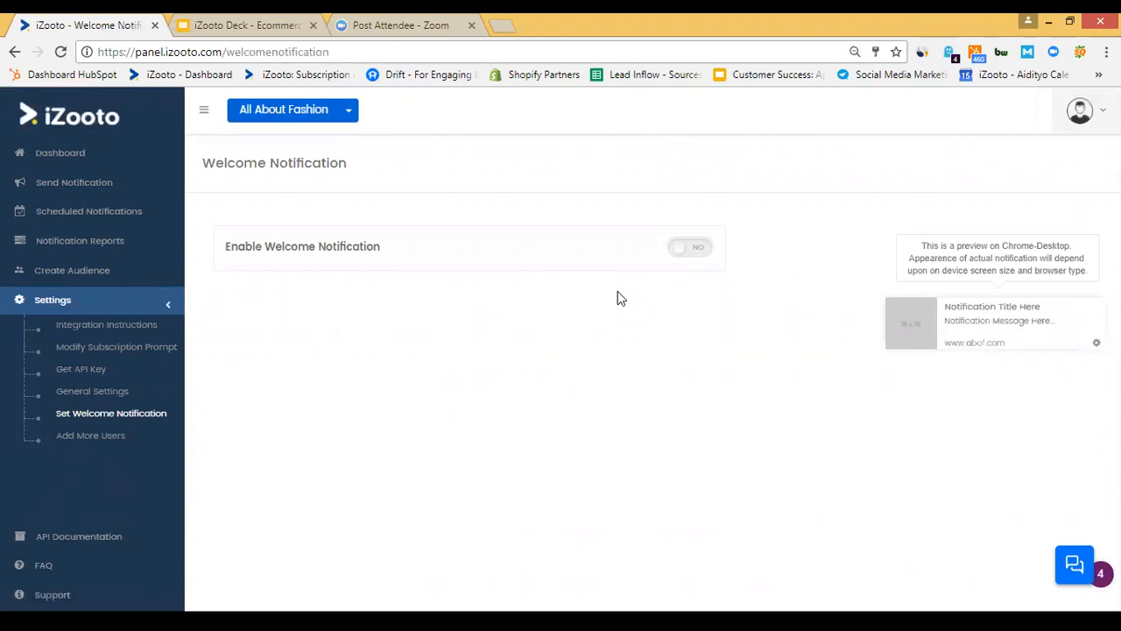
Set Enable Welcome Notification to YES, then go to the saved audiences list.
{"action": "left_click", "coordinate": [691, 249]}
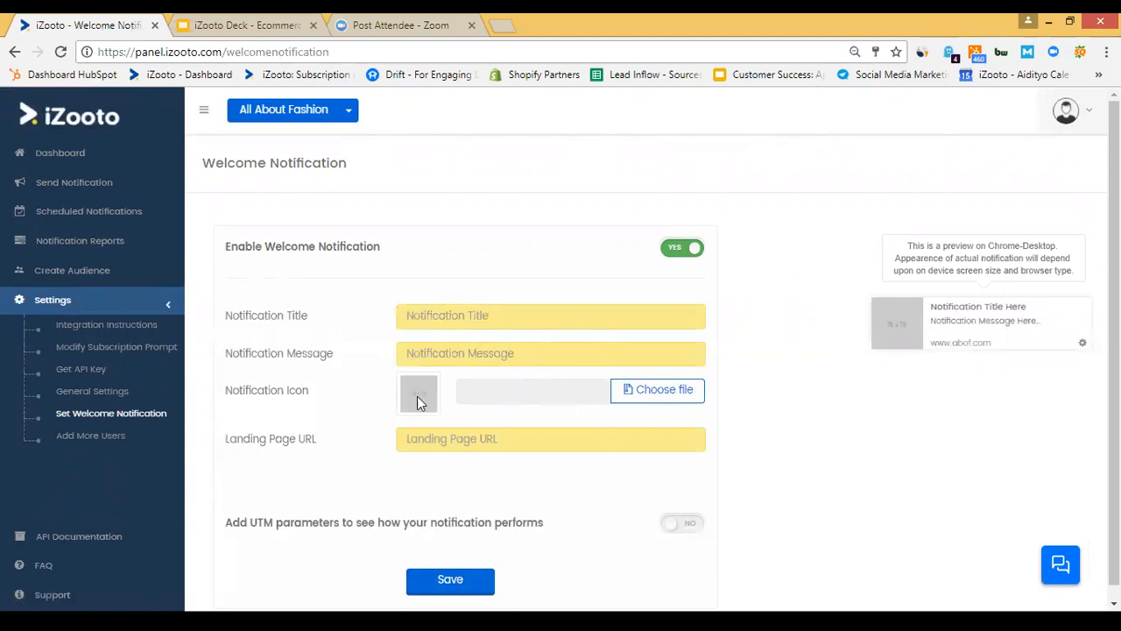
{"action": "left_click", "coordinate": [77, 272]}
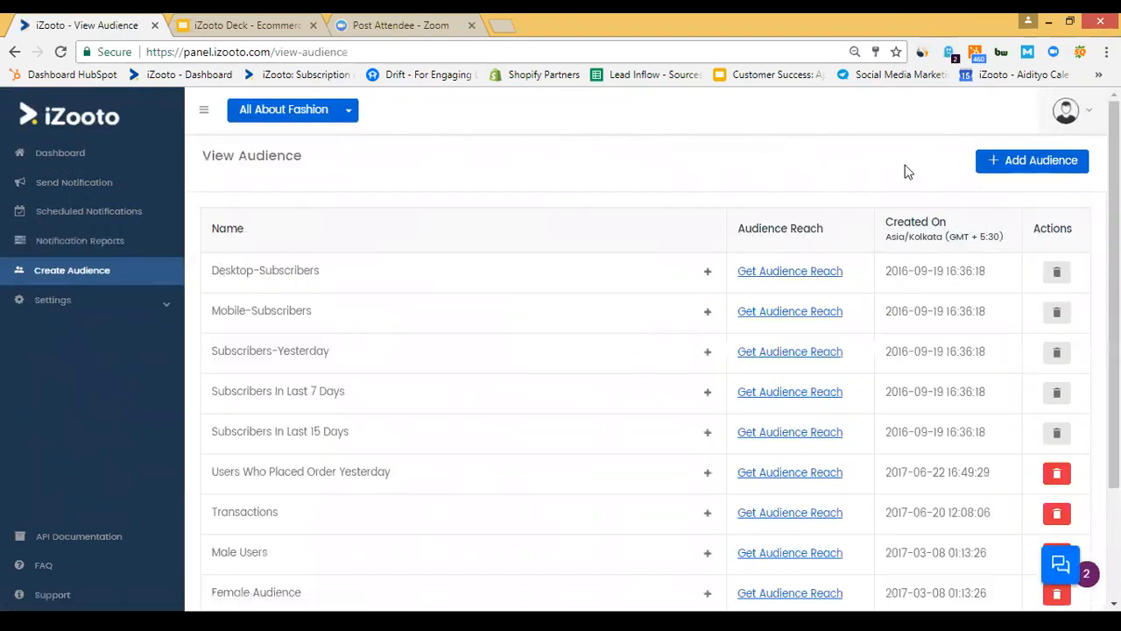
Start a new audience and add an event under Subscribers who did, showing its event list.
{"action": "left_click", "coordinate": [1021, 163]}
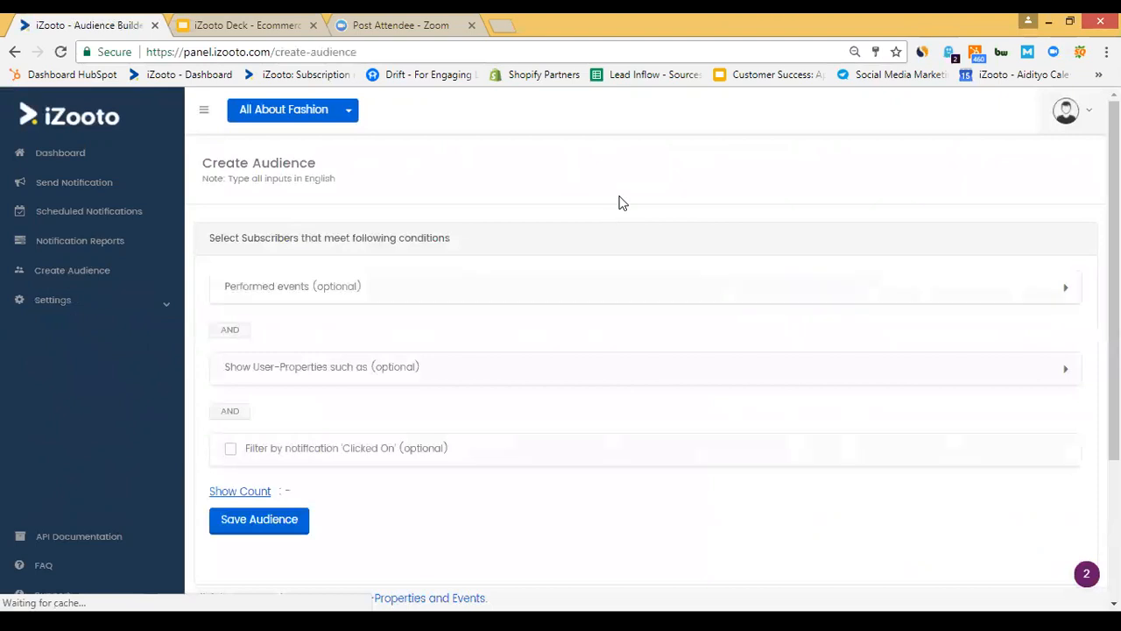
{"action": "left_click", "coordinate": [292, 289]}
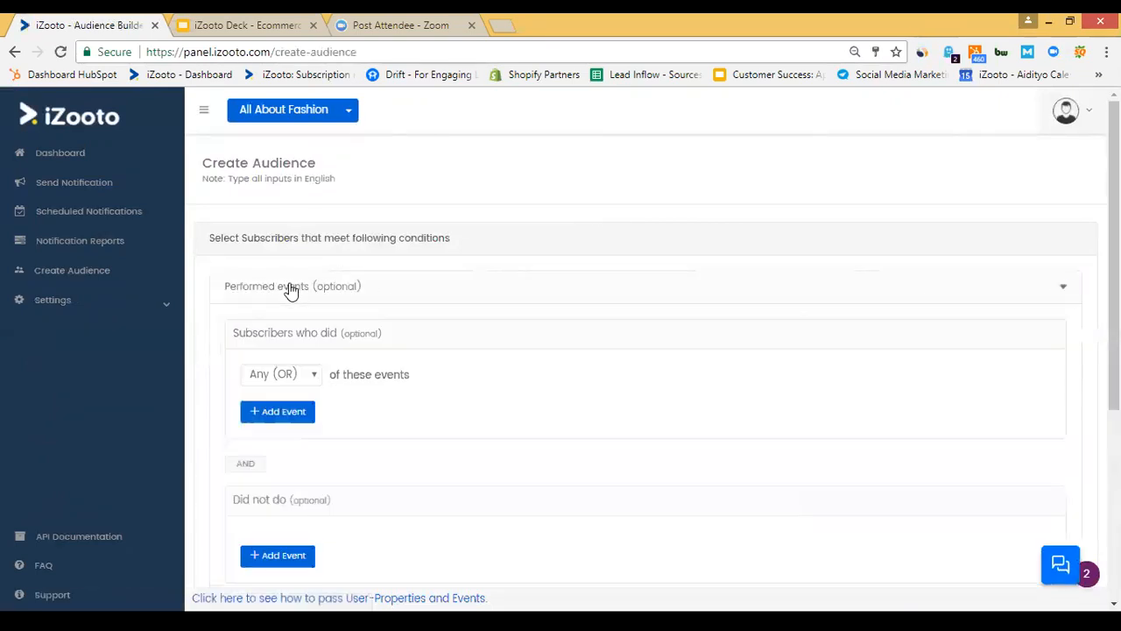
{"action": "left_click", "coordinate": [282, 418]}
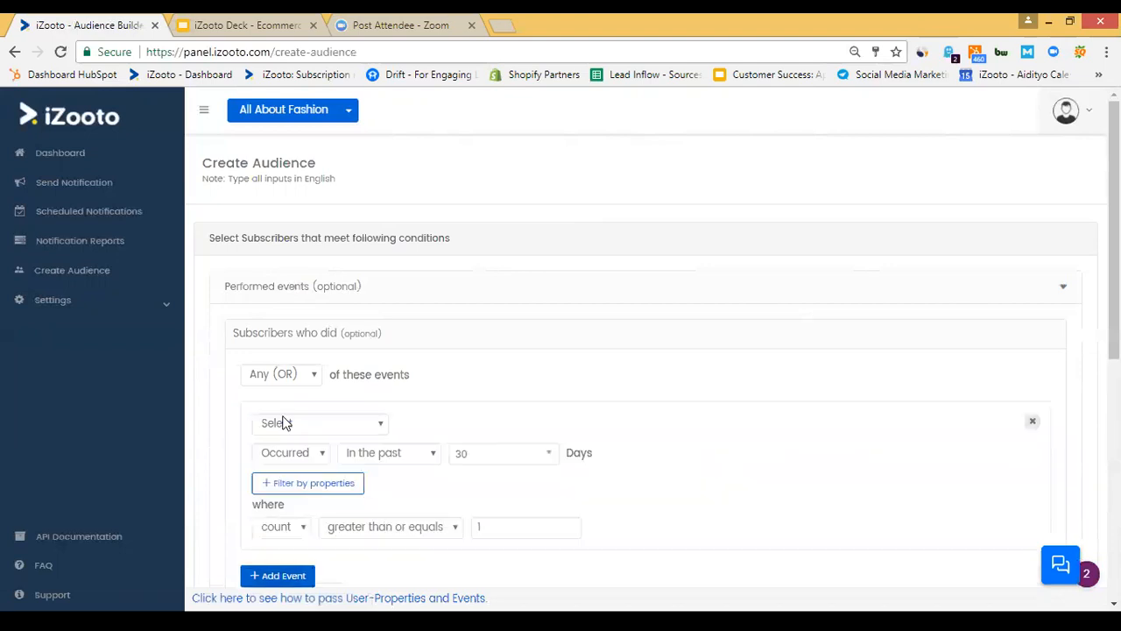
{"action": "left_click", "coordinate": [353, 431]}
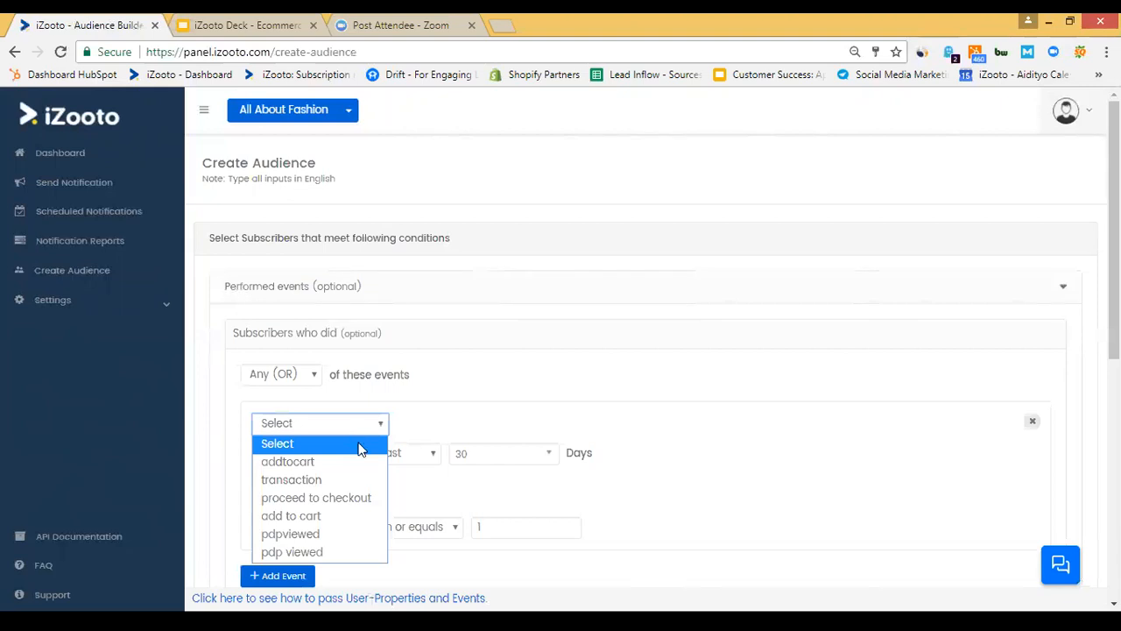
Choose addtocart as the performed event over the past 1 day.
{"action": "left_click", "coordinate": [315, 466]}
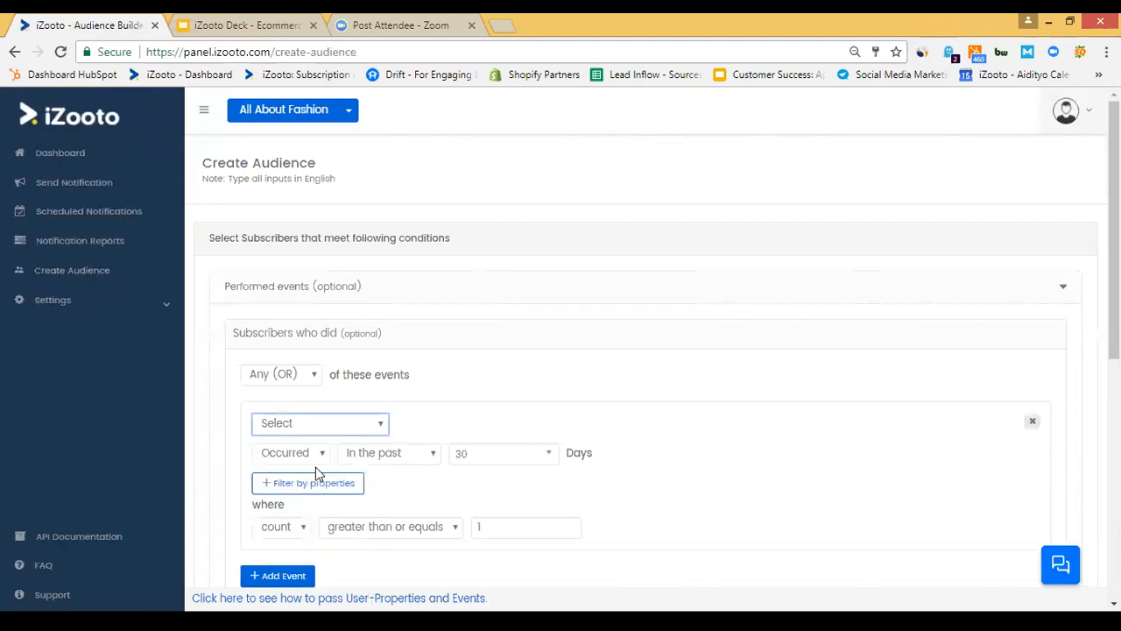
{"action": "left_click", "coordinate": [483, 456]}
{"action": "type", "text": "1"}
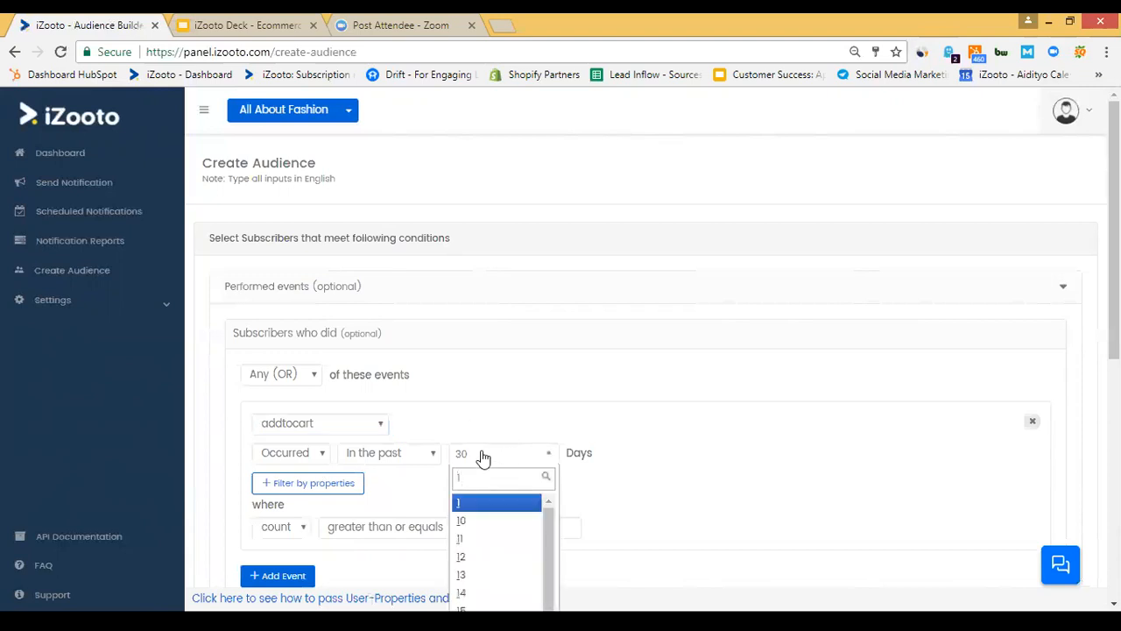
{"action": "key", "text": "Return"}
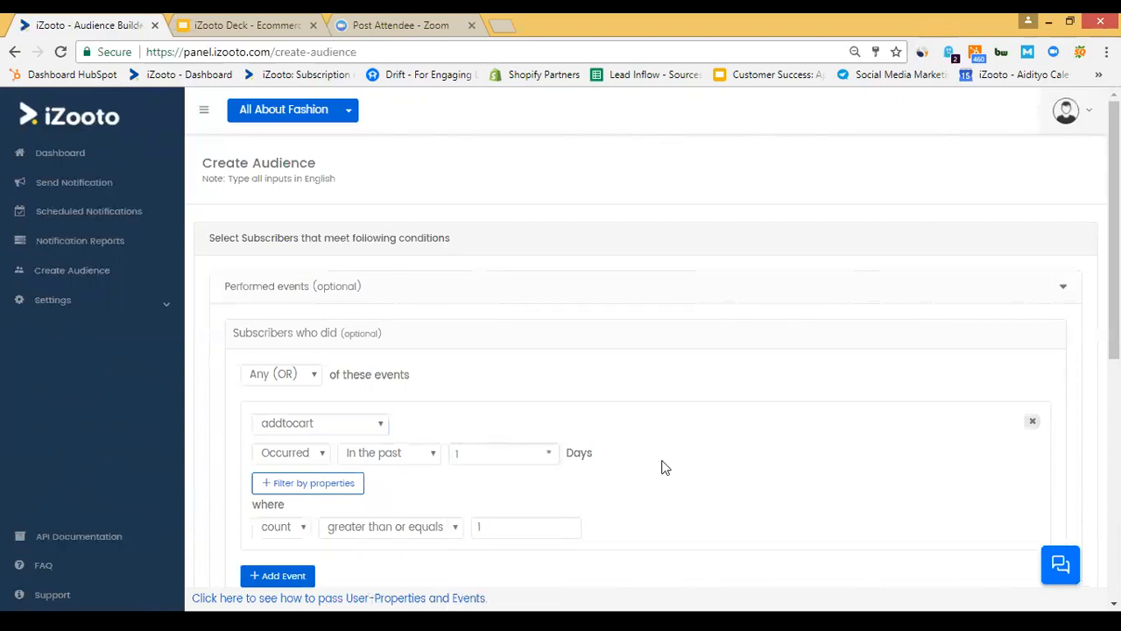
{"action": "scroll", "coordinate": [663, 467], "scroll_direction": "down", "scroll_amount": 3}
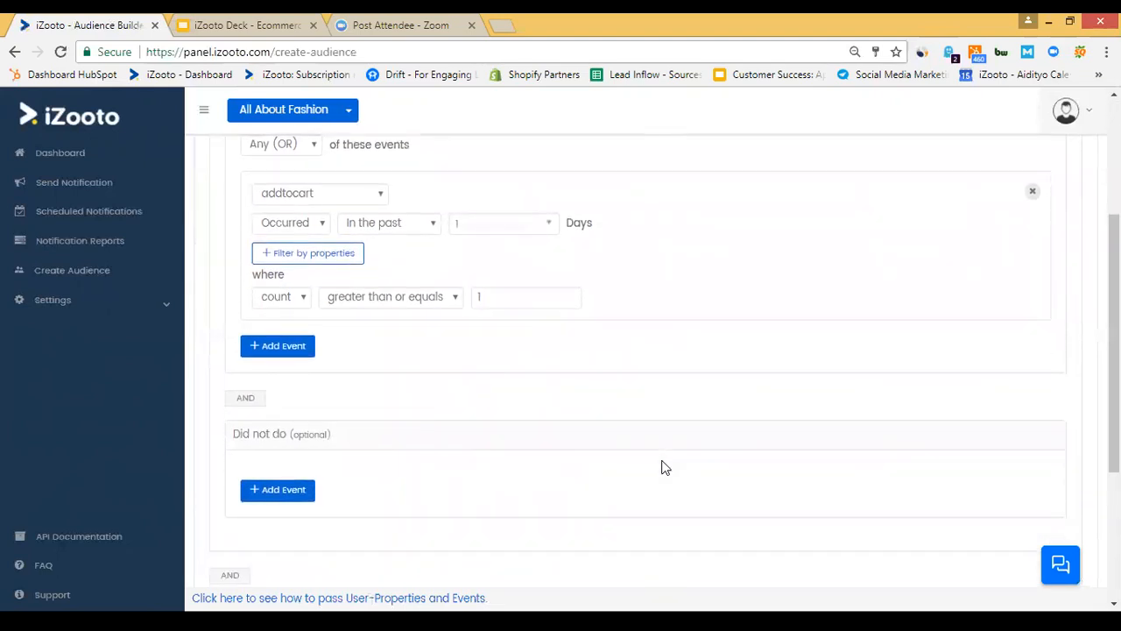
{"action": "scroll", "coordinate": [663, 467], "scroll_direction": "down", "scroll_amount": 1}
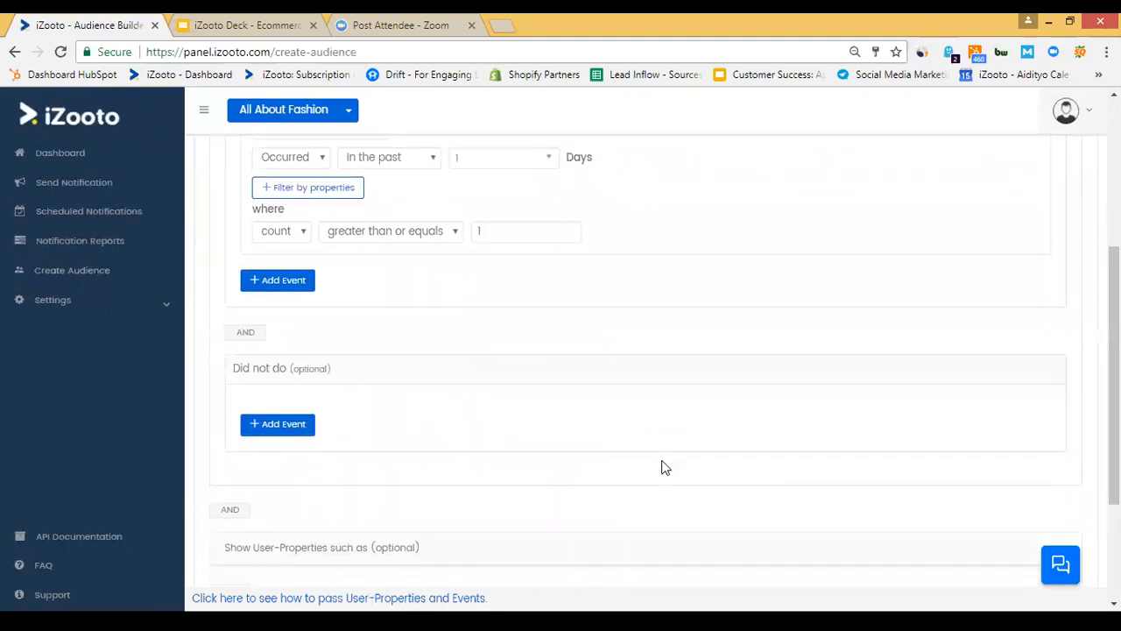
Add a Did not do condition for transaction over the past 1 day.
{"action": "left_click", "coordinate": [291, 424]}
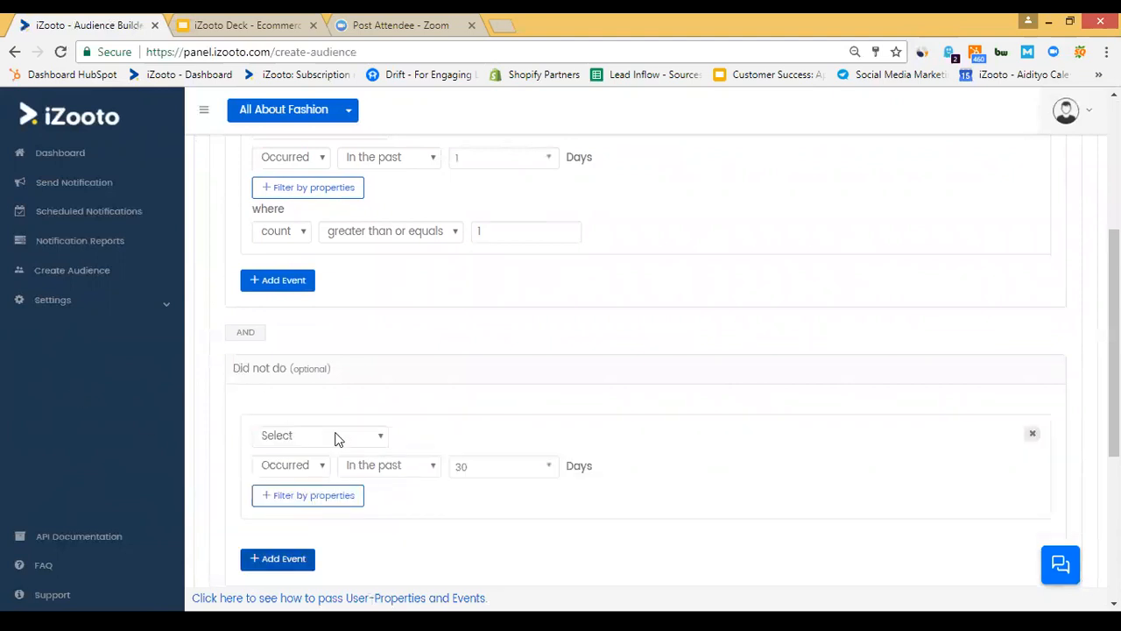
{"action": "left_click", "coordinate": [337, 436]}
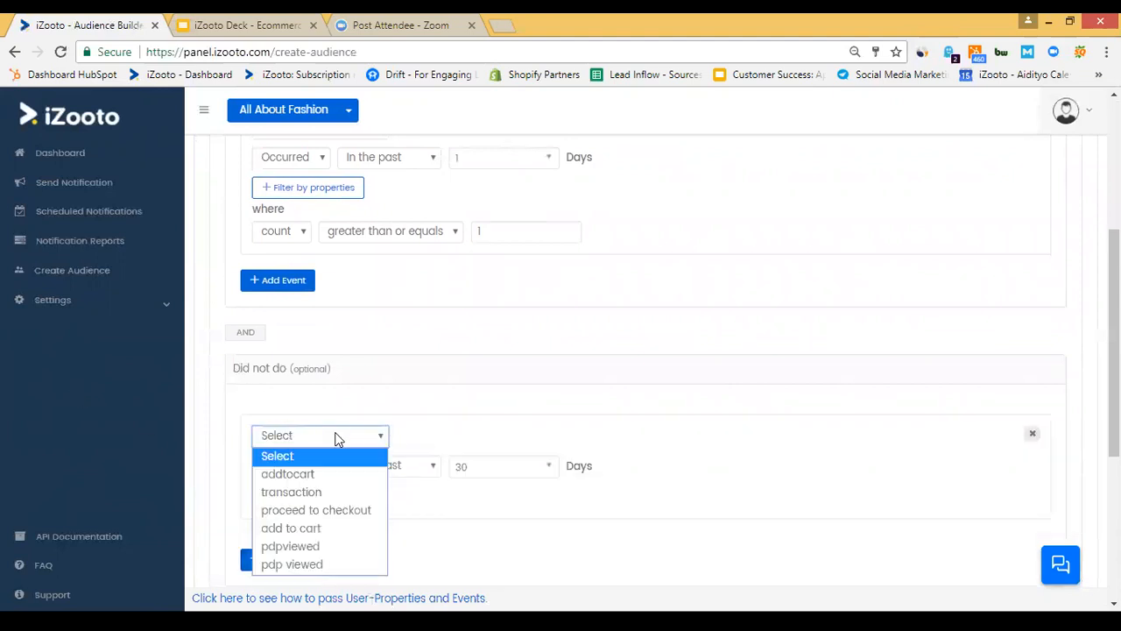
{"action": "left_click", "coordinate": [336, 495]}
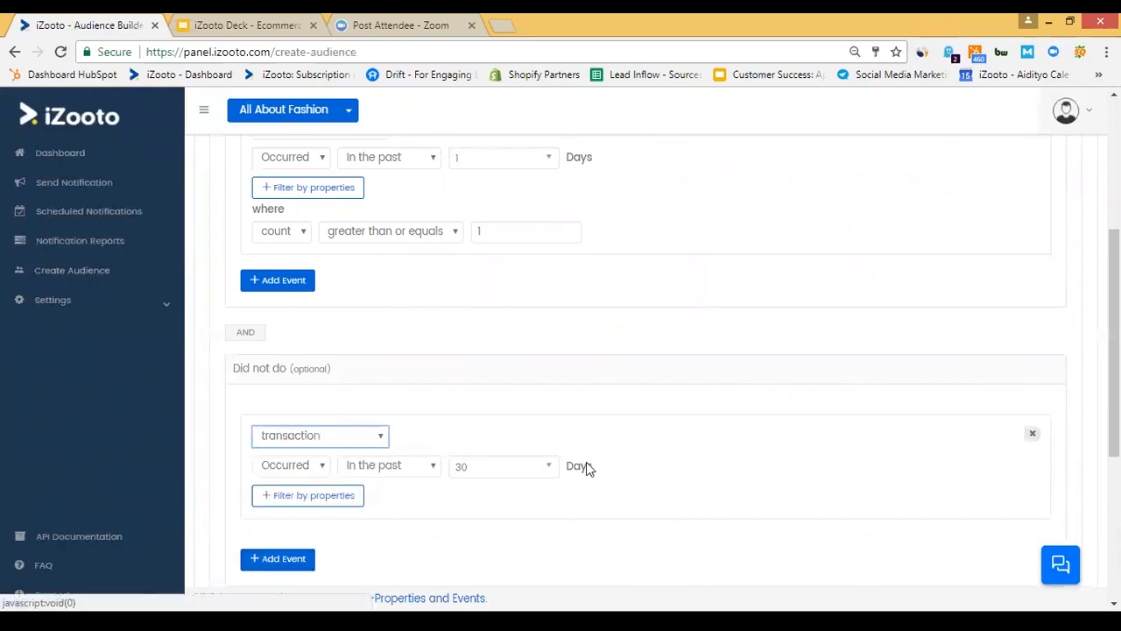
{"action": "left_click", "coordinate": [527, 471]}
{"action": "type", "text": "1"}
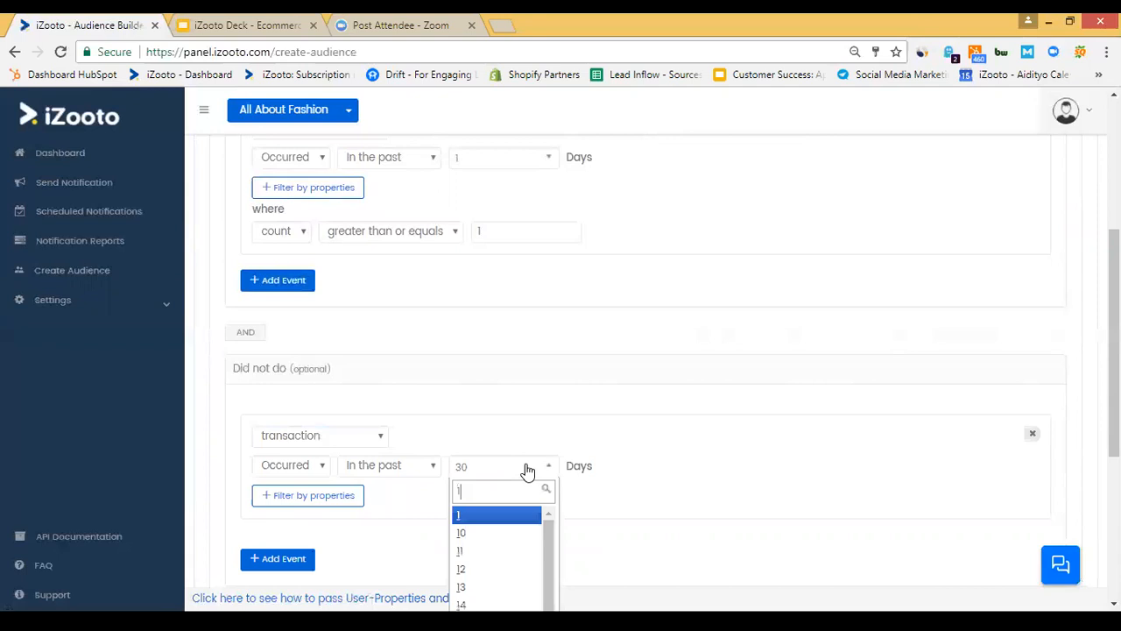
{"action": "key", "text": "Return"}
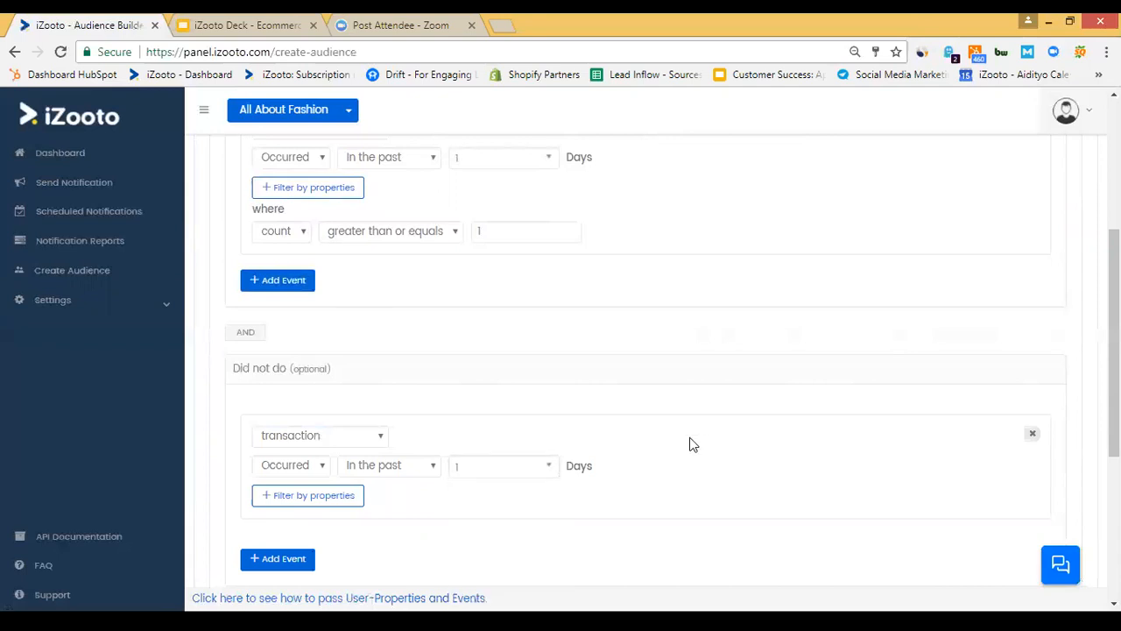
{"action": "scroll", "coordinate": [692, 445], "scroll_direction": "down", "scroll_amount": 1}
{"action": "scroll", "coordinate": [692, 445], "scroll_direction": "up", "scroll_amount": 1}
{"action": "scroll", "coordinate": [692, 445], "scroll_direction": "up", "scroll_amount": 1}
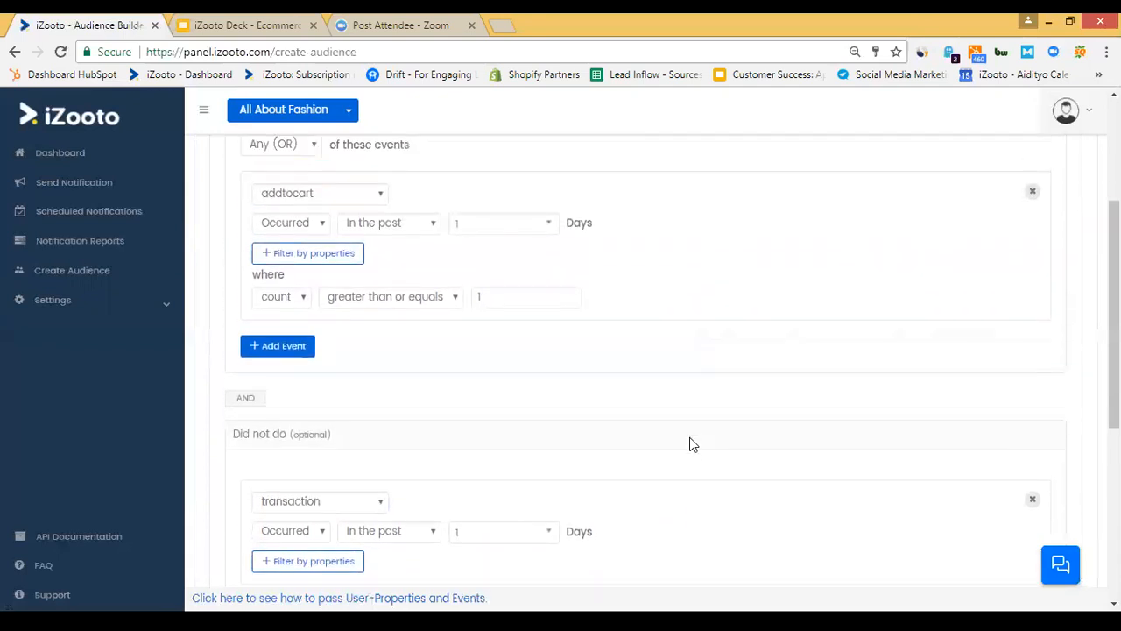
{"action": "scroll", "coordinate": [691, 445], "scroll_direction": "down", "scroll_amount": 1}
{"action": "scroll", "coordinate": [692, 445], "scroll_direction": "down", "scroll_amount": 1}
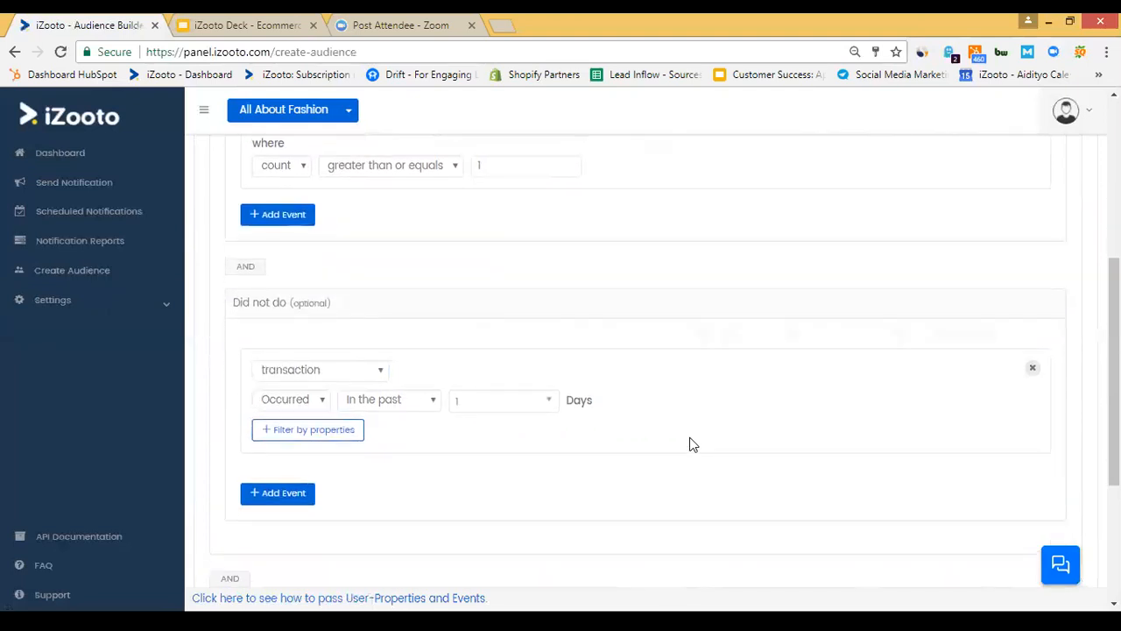
{"action": "scroll", "coordinate": [692, 445], "scroll_direction": "down", "scroll_amount": 2}
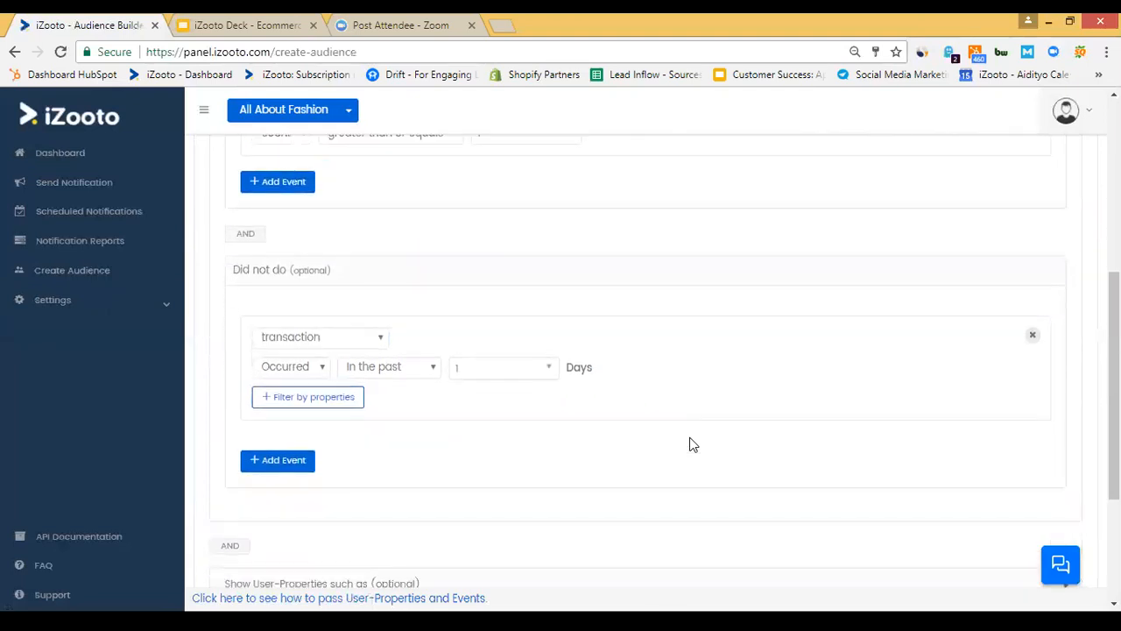
{"action": "scroll", "coordinate": [692, 445], "scroll_direction": "down", "scroll_amount": 2}
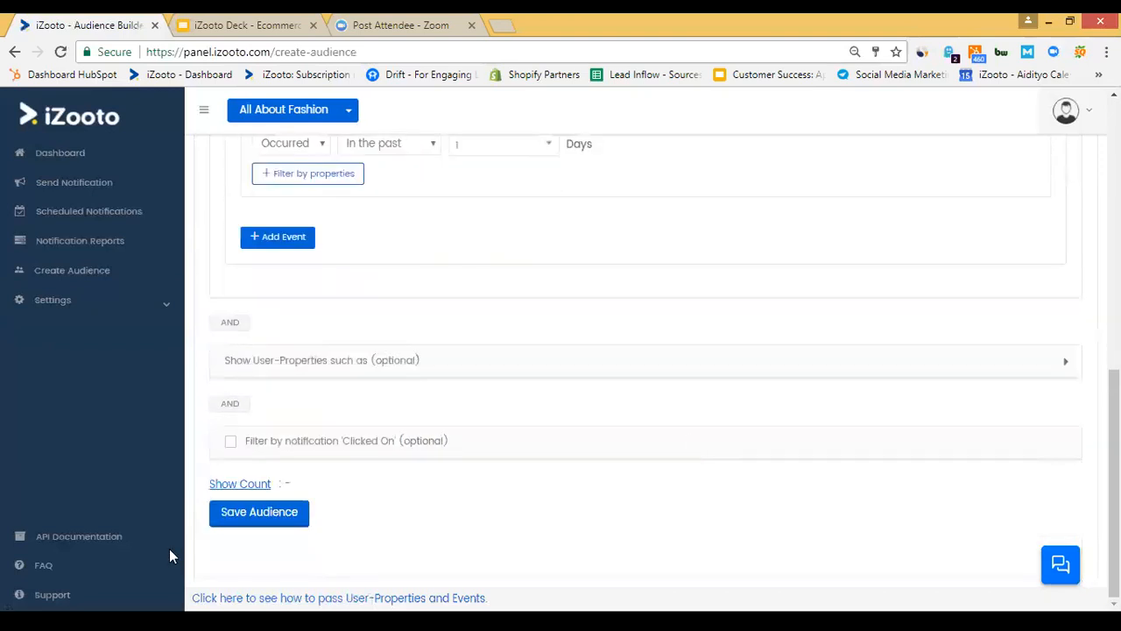
Dismiss the Audience Name dialog without saving and return to the View Audience list.
{"action": "left_click", "coordinate": [287, 514]}
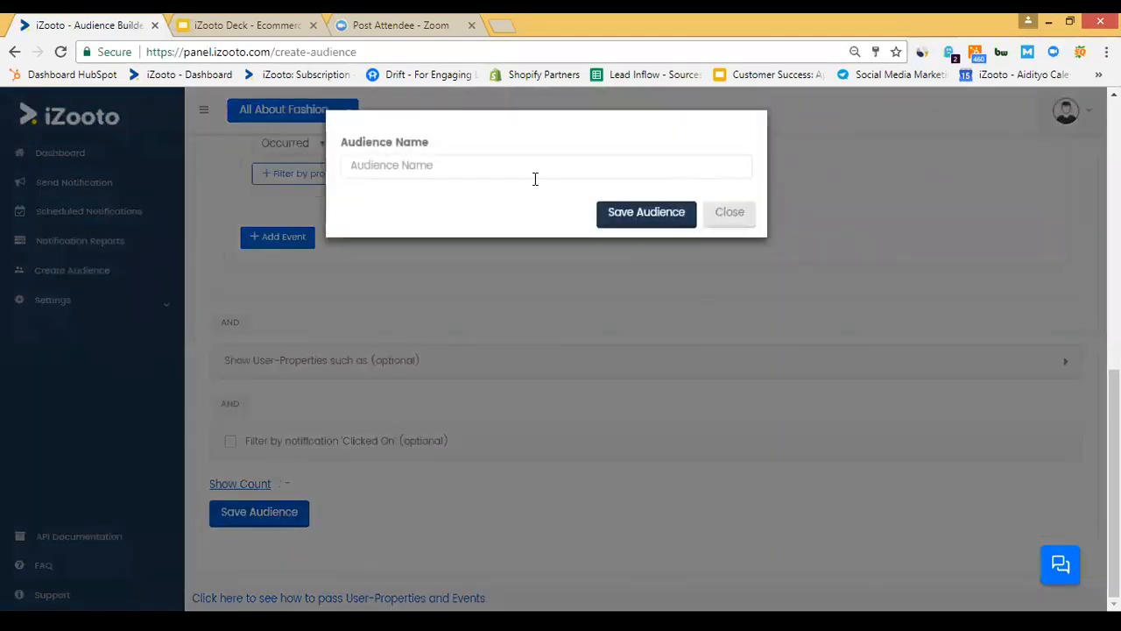
{"action": "left_click", "coordinate": [728, 214]}
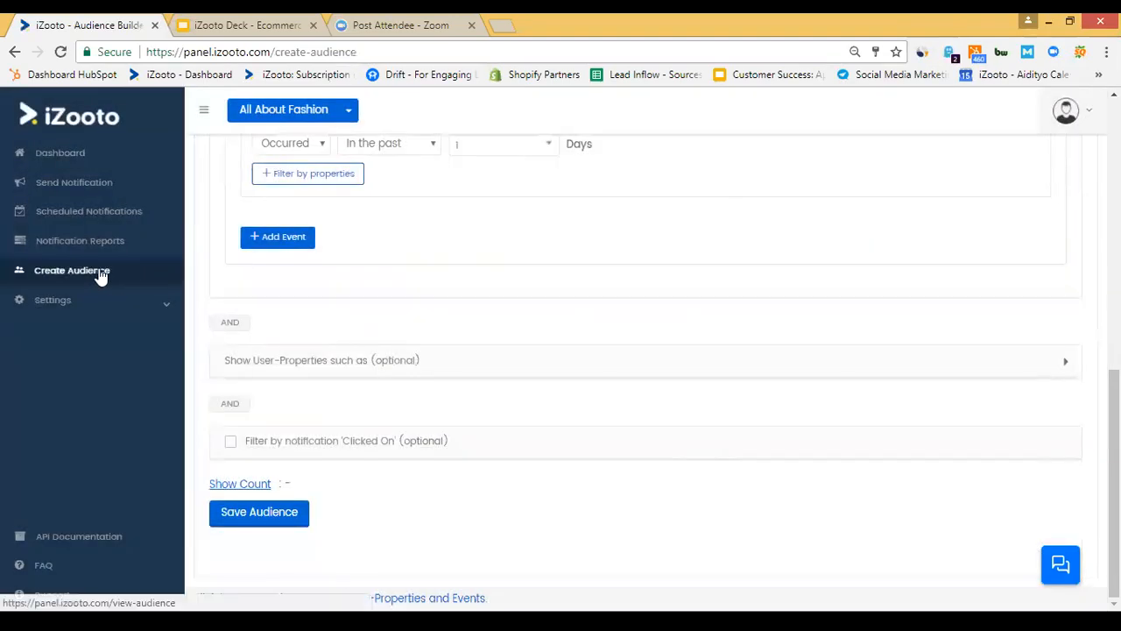
{"action": "left_click", "coordinate": [100, 271]}
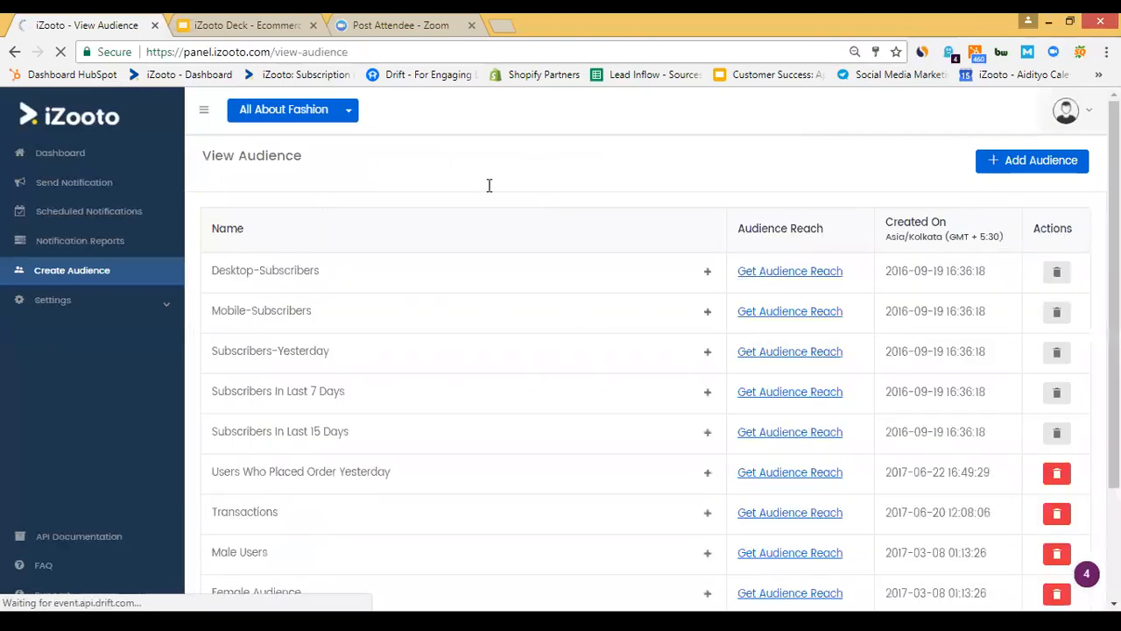
{"action": "scroll", "coordinate": [490, 193], "scroll_direction": "down", "scroll_amount": 3}
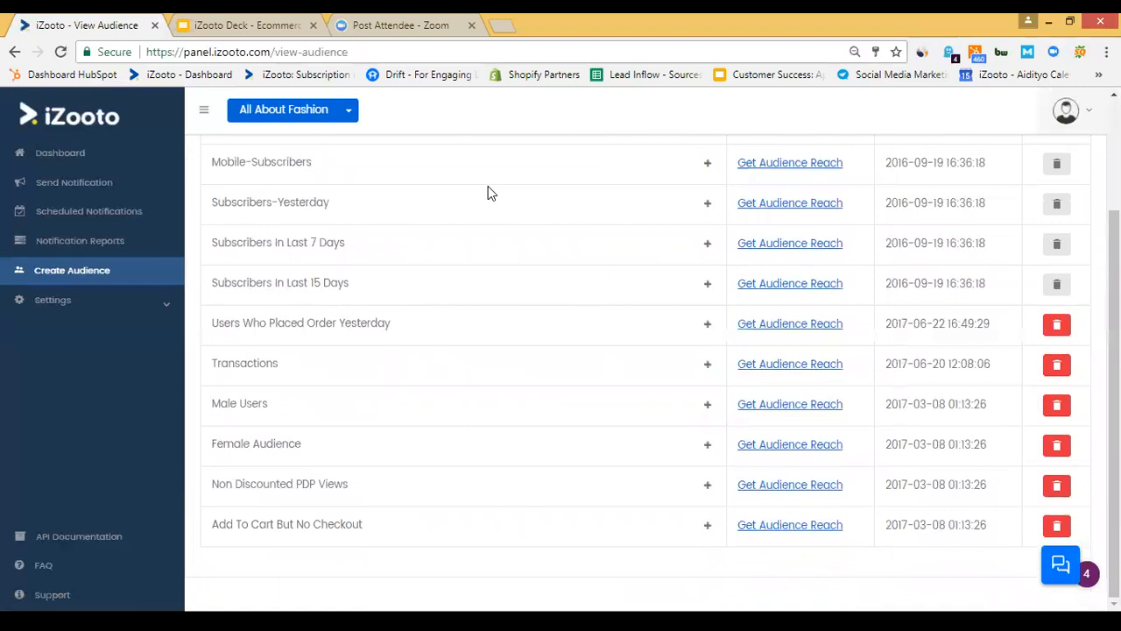
Start a new push notification, keeping ENGLISH as the input language.
{"action": "left_click", "coordinate": [72, 186]}
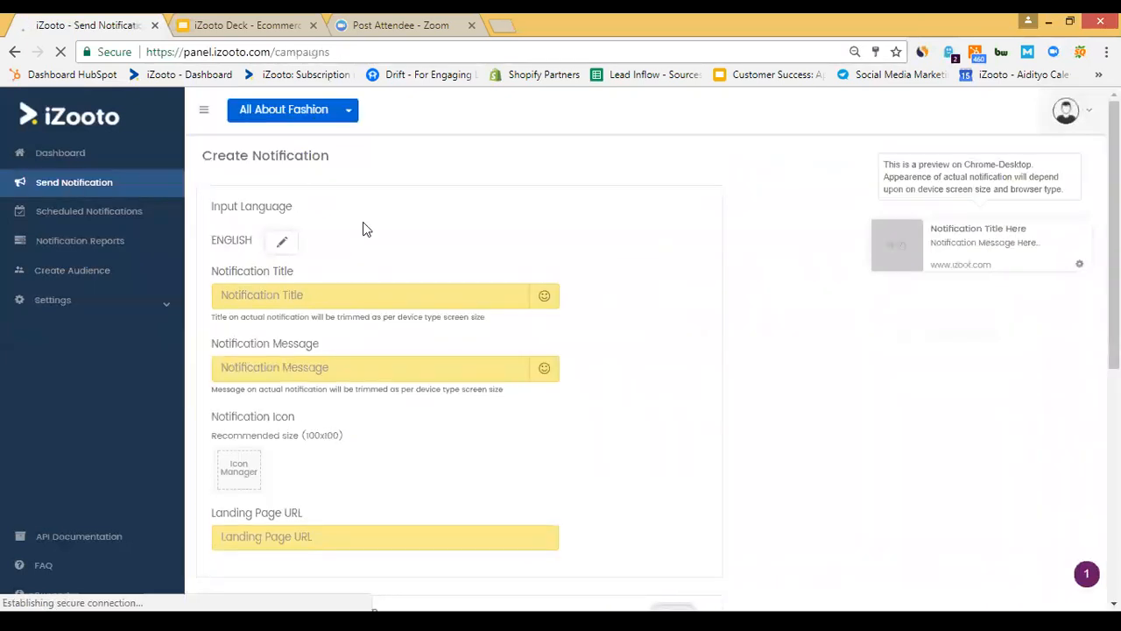
{"action": "left_click", "coordinate": [284, 248]}
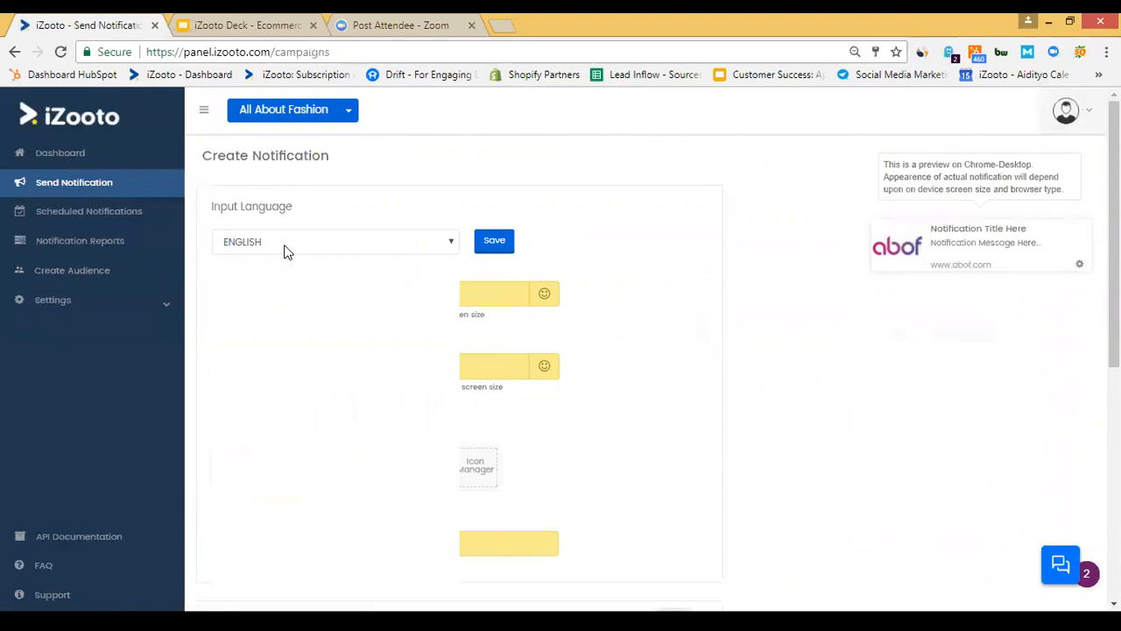
{"action": "left_click", "coordinate": [284, 247]}
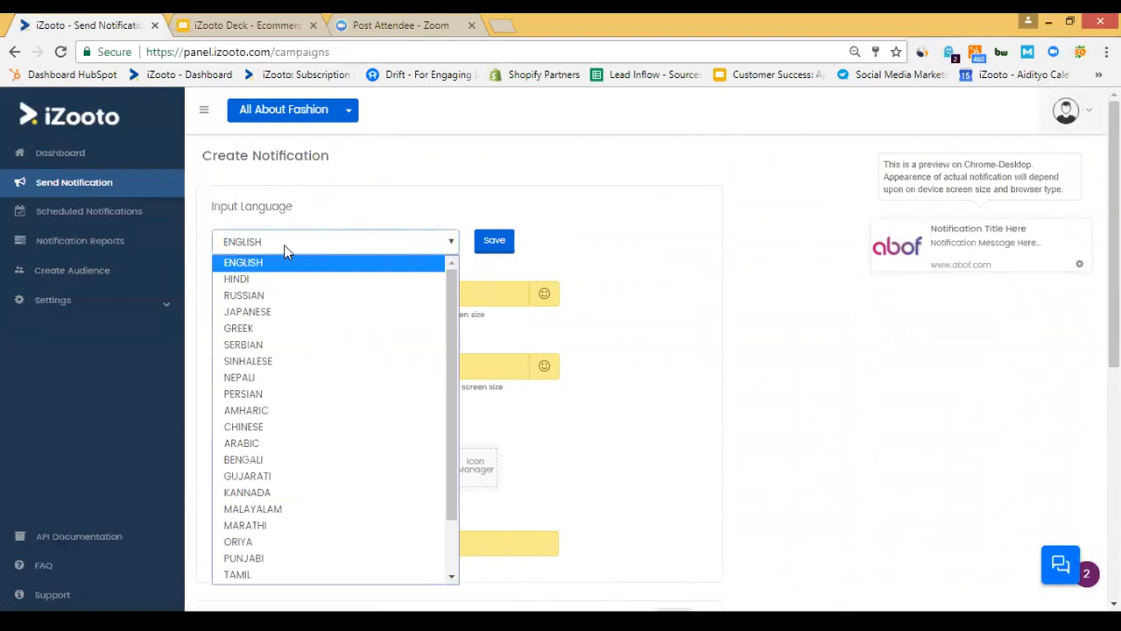
{"action": "left_click", "coordinate": [283, 244]}
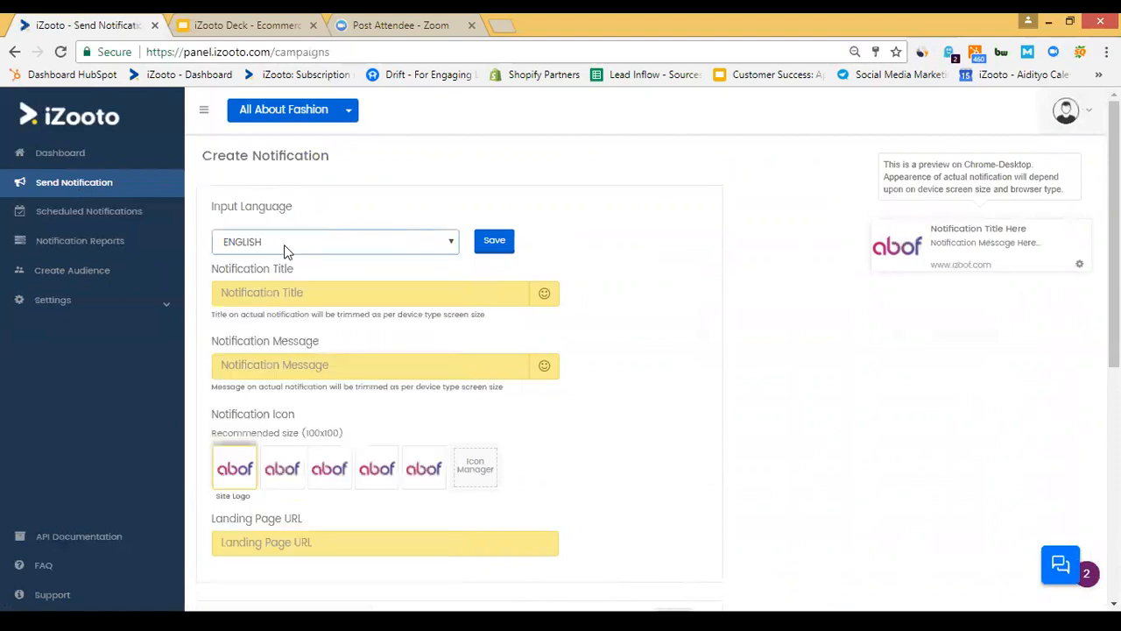
Enter title 'hey, you have items in cart' and message 'use coupon disc10 to get 10% off'.
{"action": "left_click", "coordinate": [292, 302]}
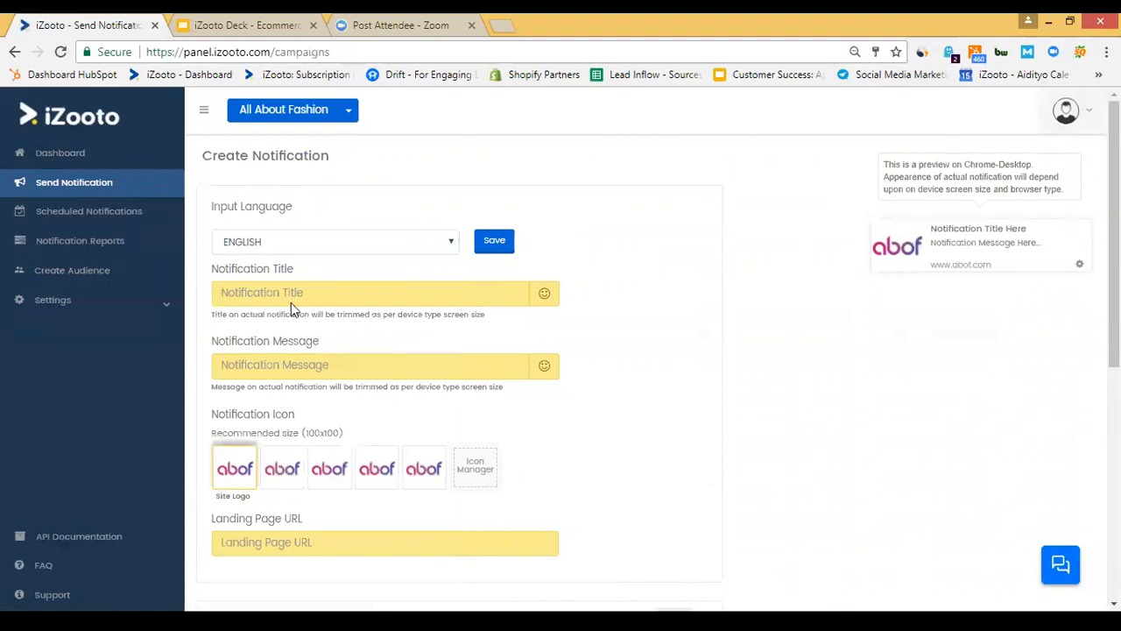
{"action": "type", "text": "hey, you have items in c"}
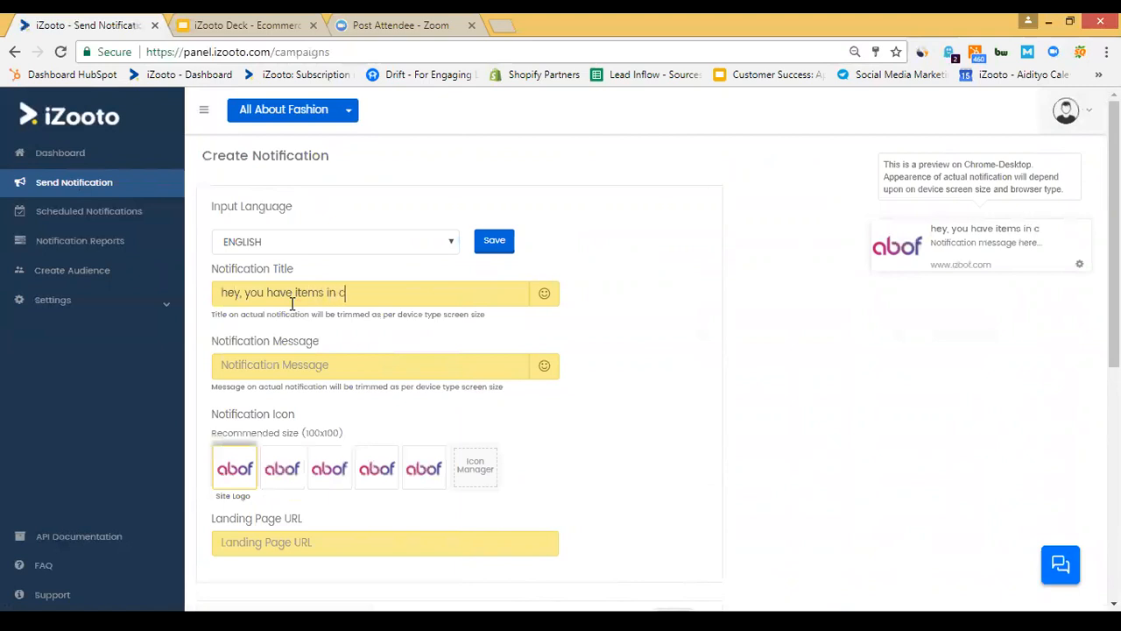
{"action": "type", "text": "art"}
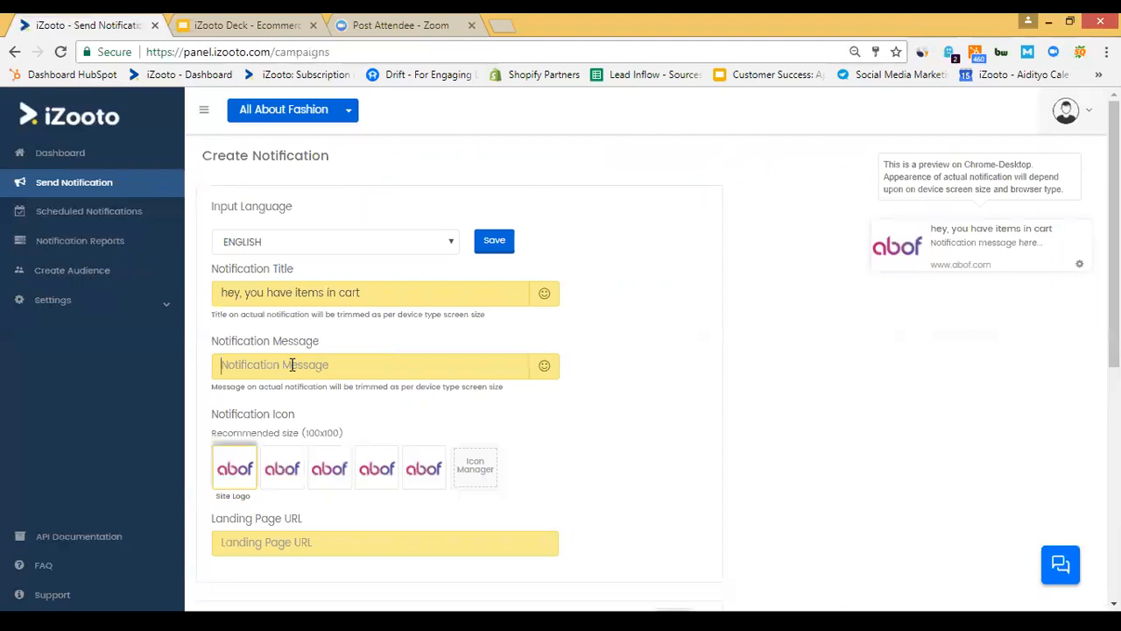
{"action": "left_click", "coordinate": [291, 364]}
{"action": "type", "text": "us"}
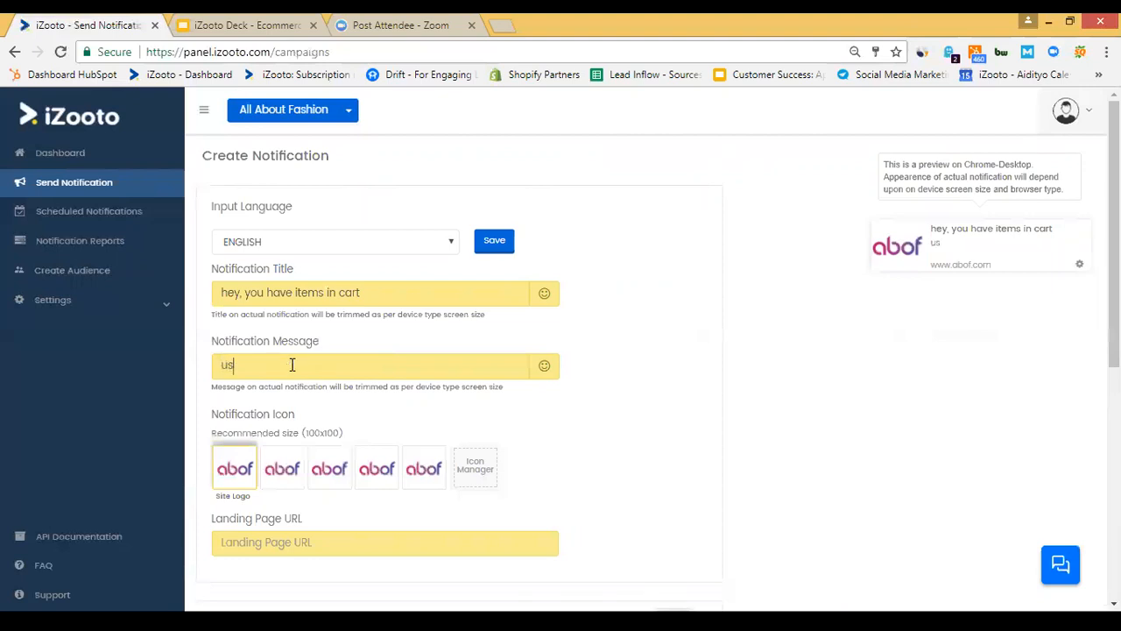
{"action": "type", "text": "ecoupon to"}
{"action": "key", "text": "BackSpace"}
{"action": "key", "text": "BackSpace"}
{"action": "key", "text": "BackSpace"}
{"action": "key", "text": "BackSpace"}
{"action": "key", "text": "BackSpace"}
{"action": "key", "text": "BackSpace"}
{"action": "key", "text": "BackSpace"}
{"action": "key", "text": "BackSpace"}
{"action": "key", "text": "BackSpace"}
{"action": "type", "text": "co"}
{"action": "type", "text": "on disc10 to g"}
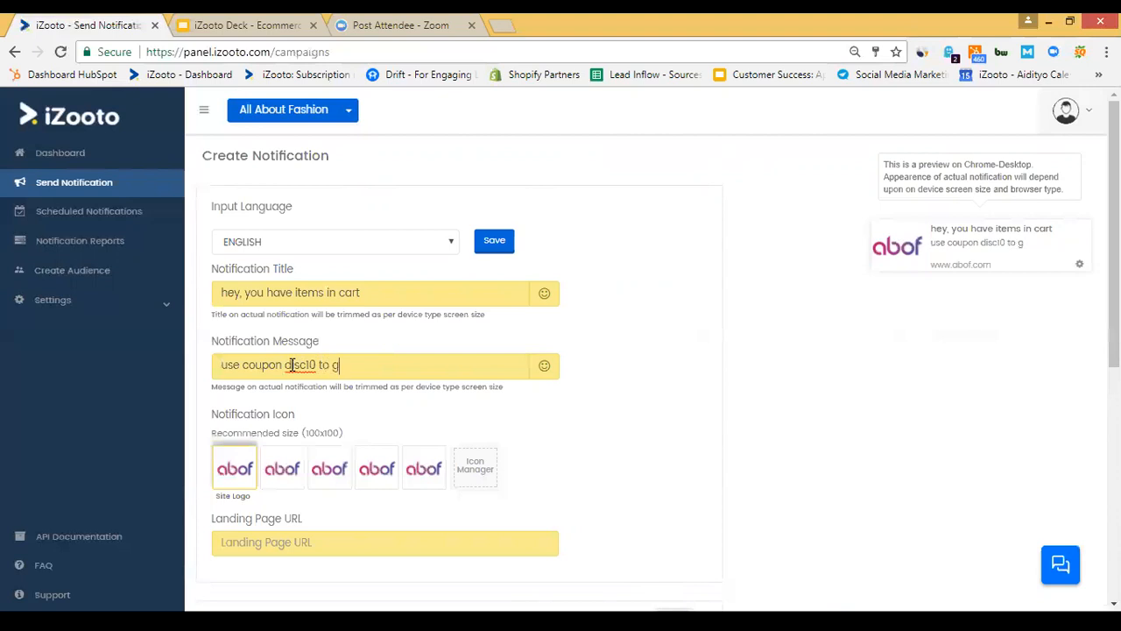
{"action": "type", "text": "et 10% off"}
{"action": "scroll", "coordinate": [576, 424], "scroll_direction": "down", "scroll_amount": 1}
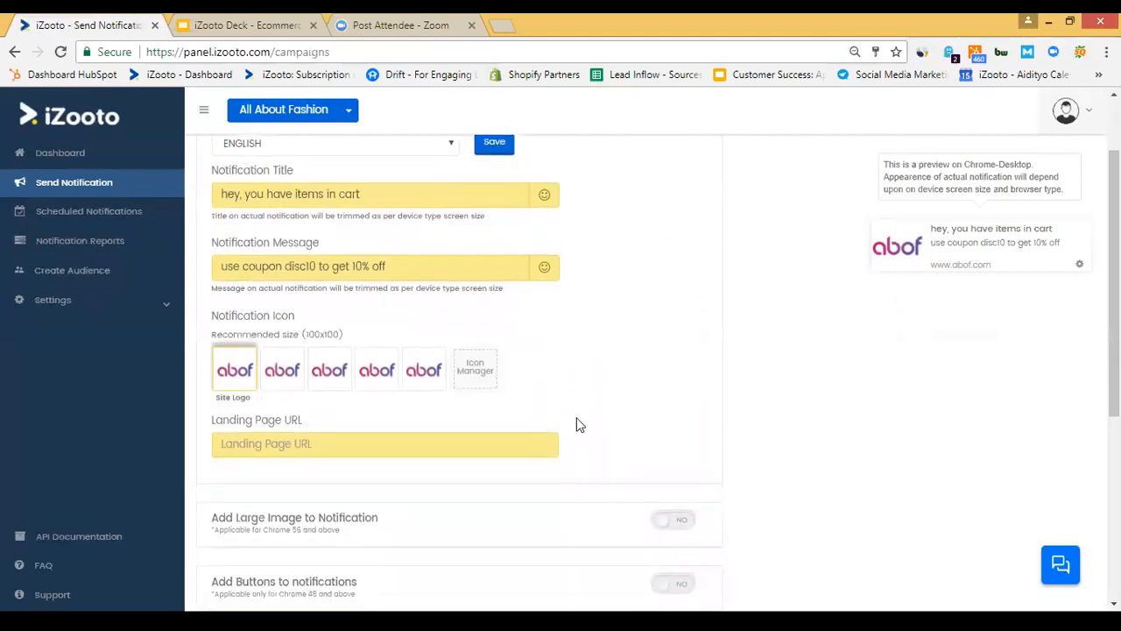
Pick the shopping-cart picture from the Icon Library as the notification icon.
{"action": "left_click", "coordinate": [478, 368]}
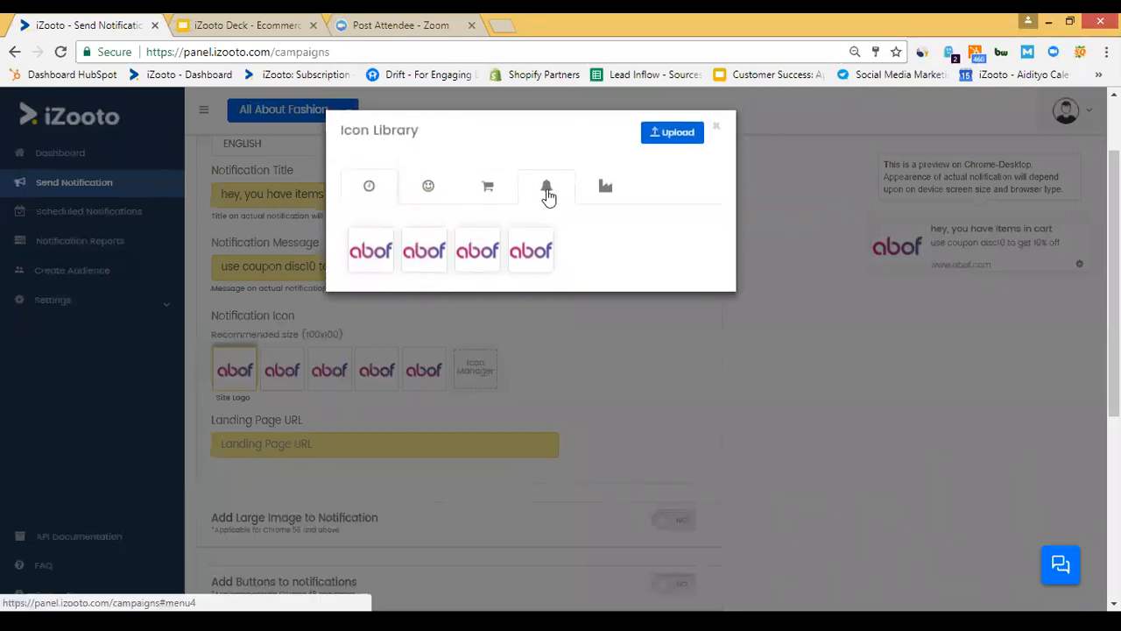
{"action": "left_click", "coordinate": [547, 195]}
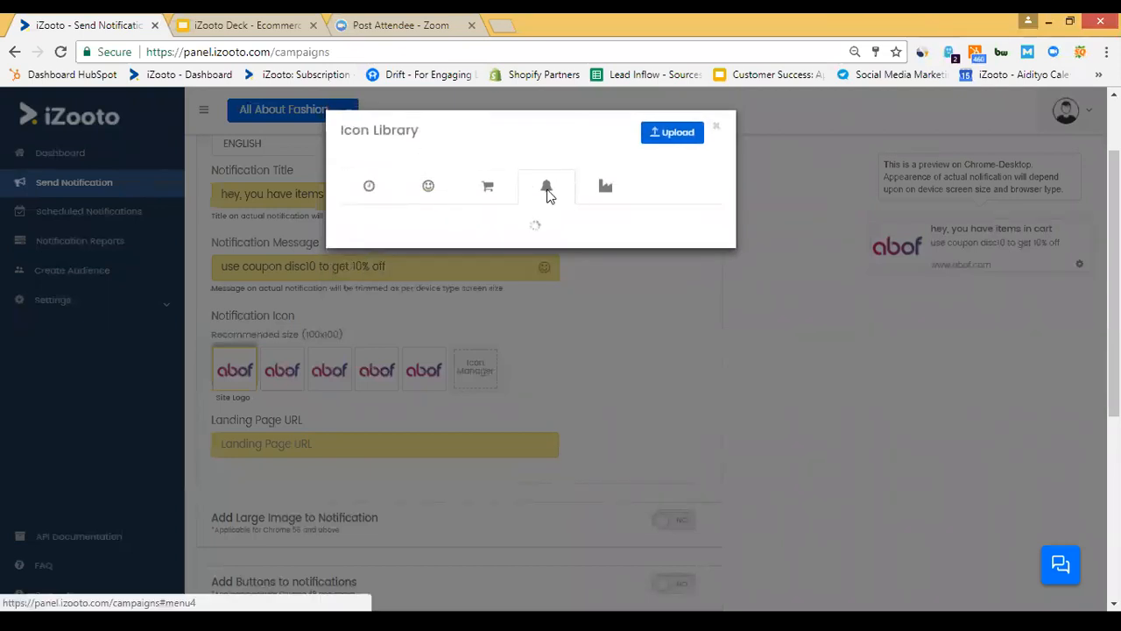
{"action": "left_click", "coordinate": [487, 193]}
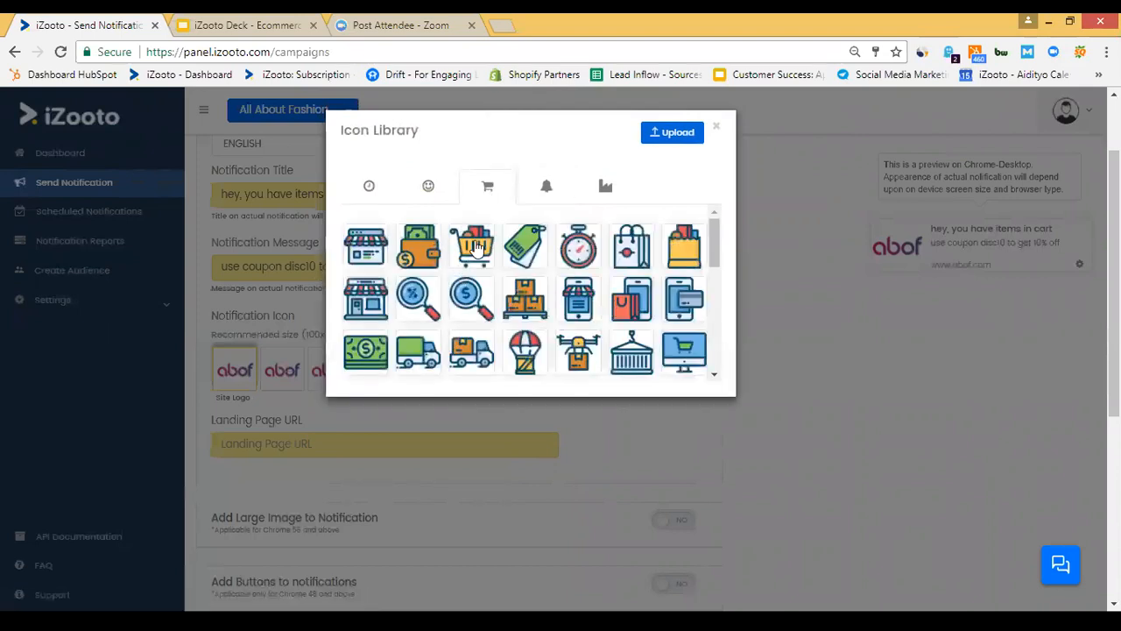
{"action": "left_click", "coordinate": [476, 248]}
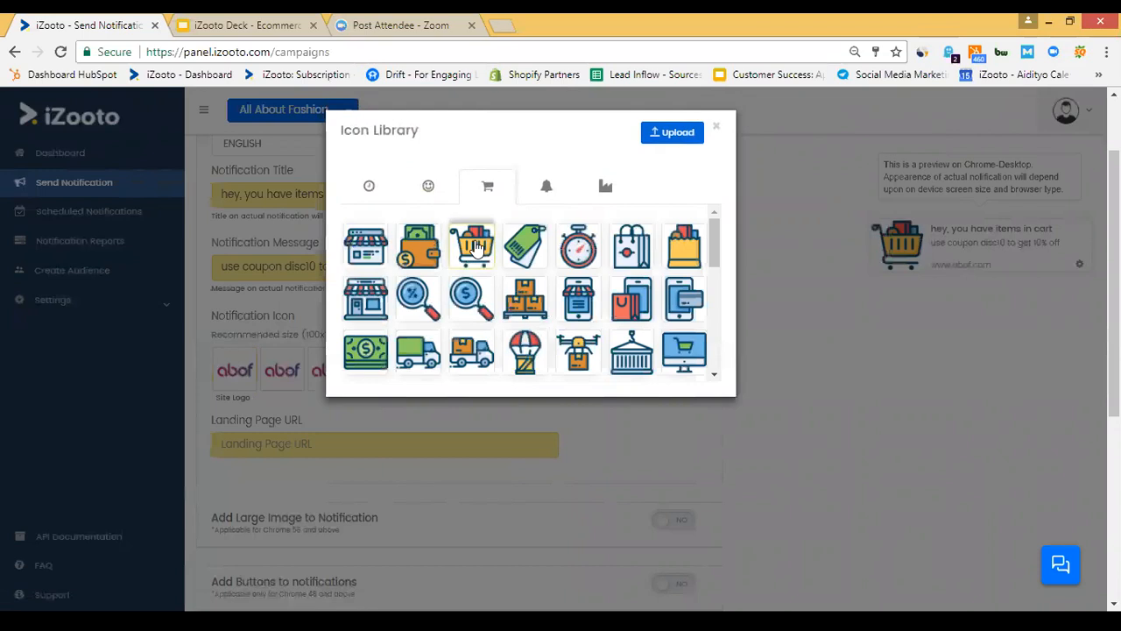
{"action": "left_click", "coordinate": [717, 132]}
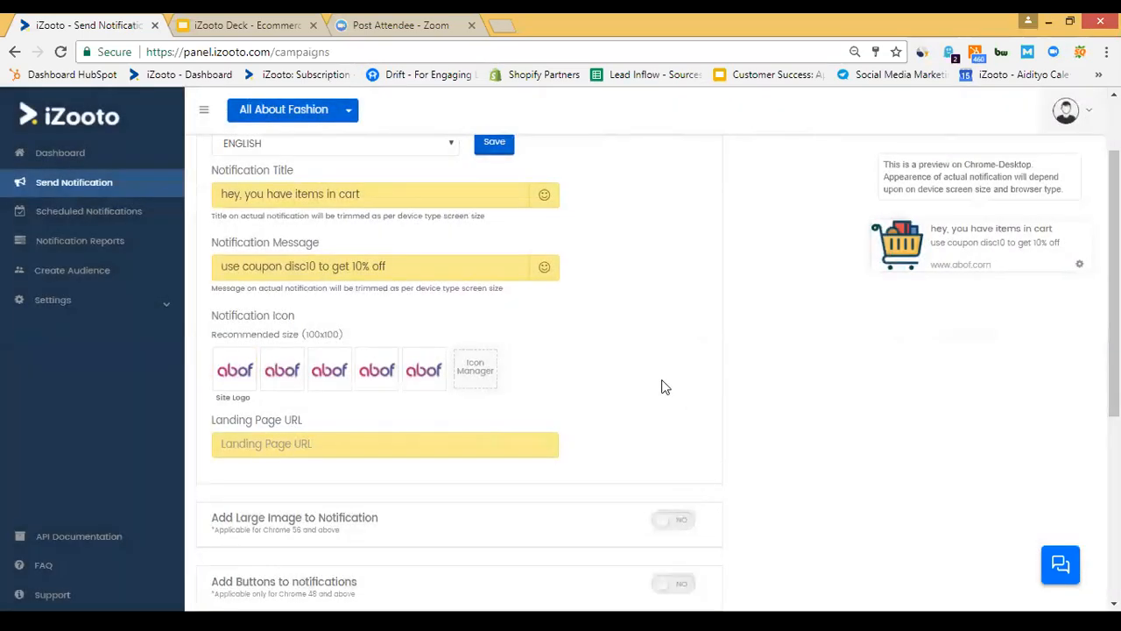
Switch to the iZooto Deck slides tab, then start a new blank browser tab.
{"action": "scroll", "coordinate": [663, 385], "scroll_direction": "down", "scroll_amount": 1}
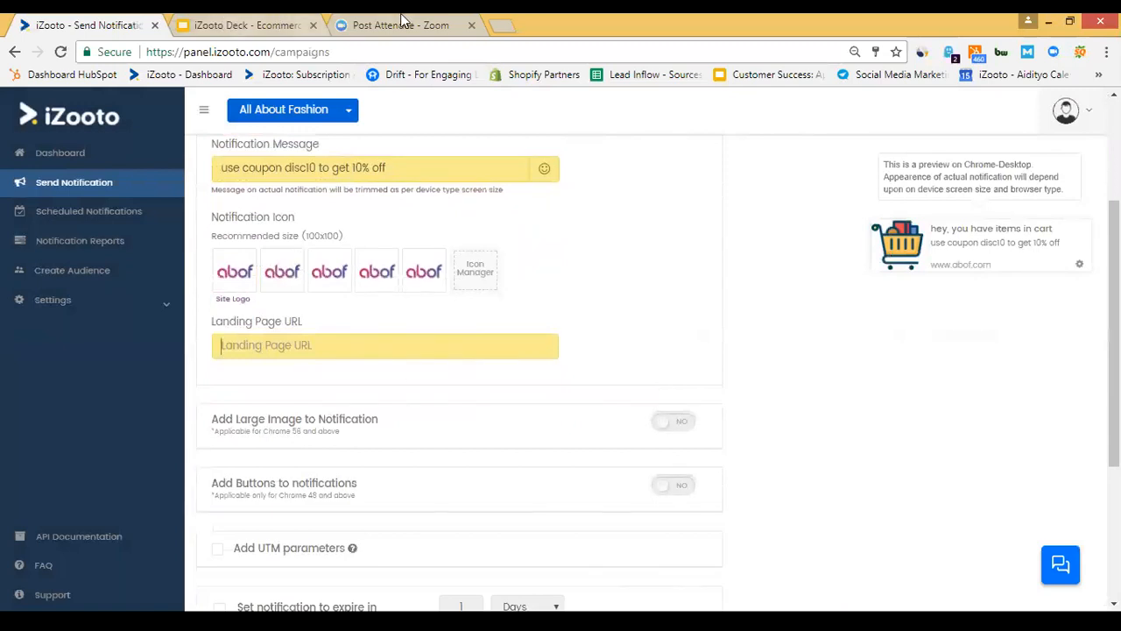
{"action": "left_click", "coordinate": [250, 23]}
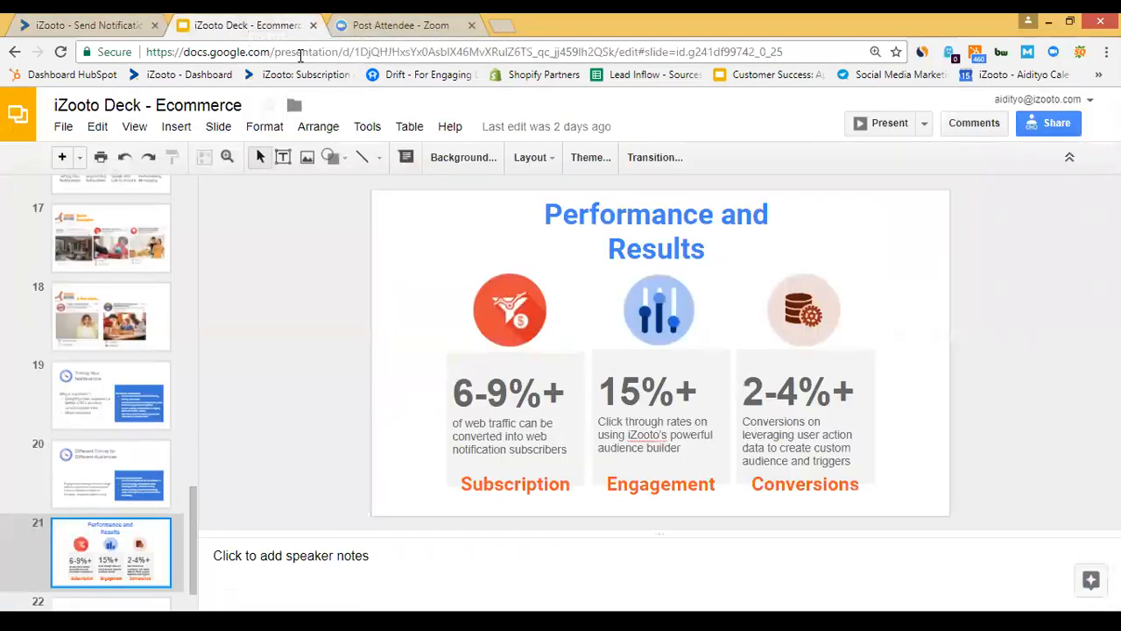
{"action": "left_click", "coordinate": [509, 26]}
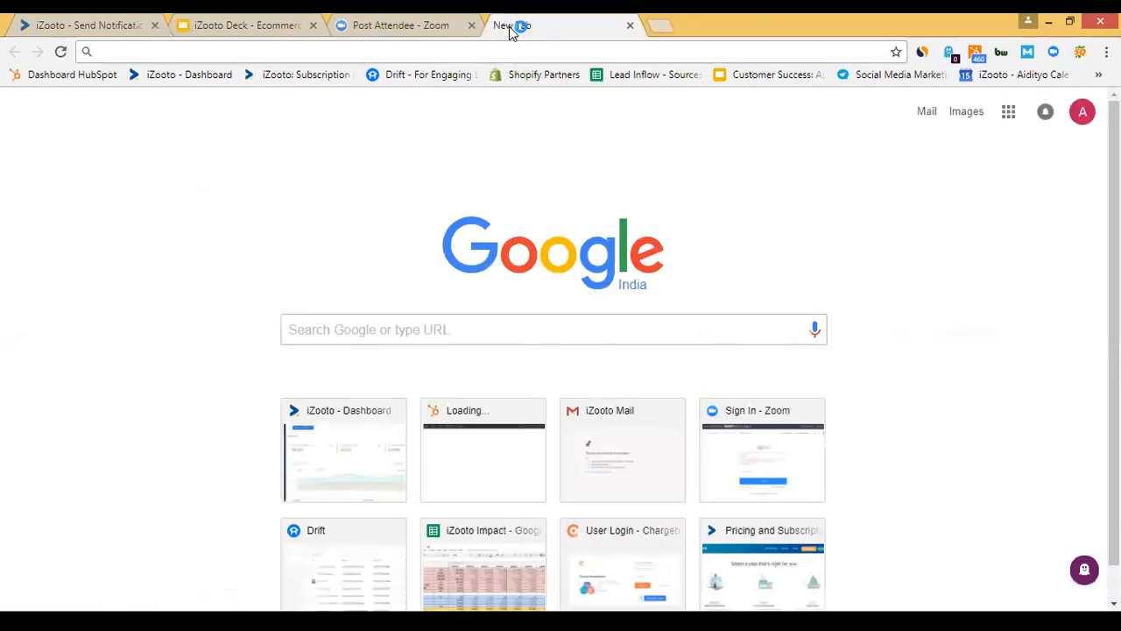
Go to azafashions.com and find the Aalyxir crimson red embroidered short dress.
{"action": "type", "text": "aza"}
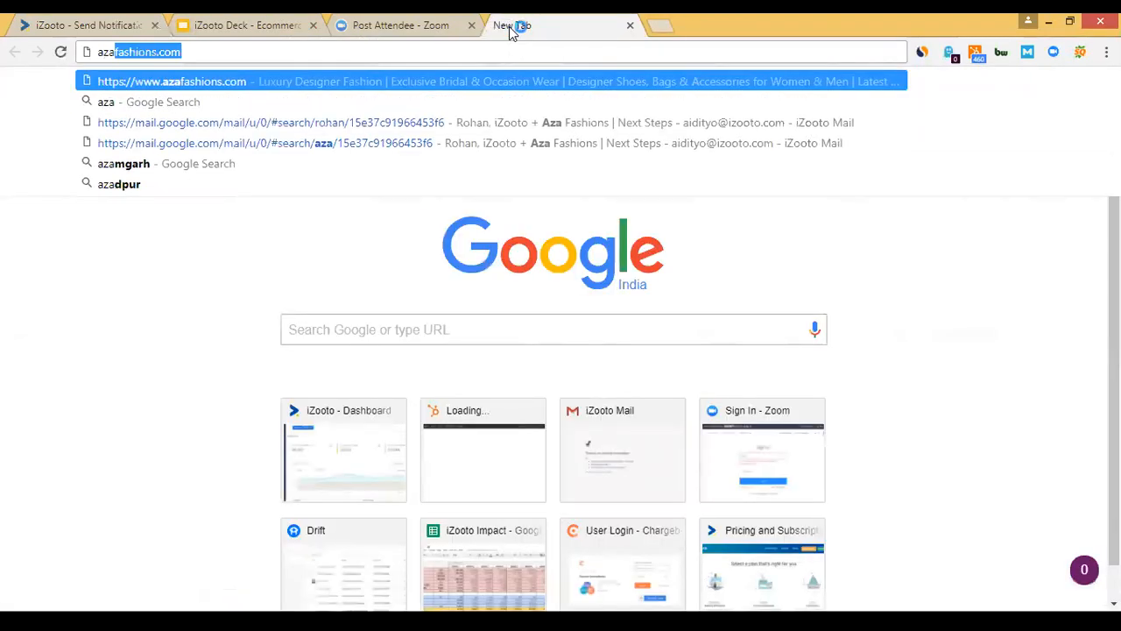
{"action": "key", "text": "Return"}
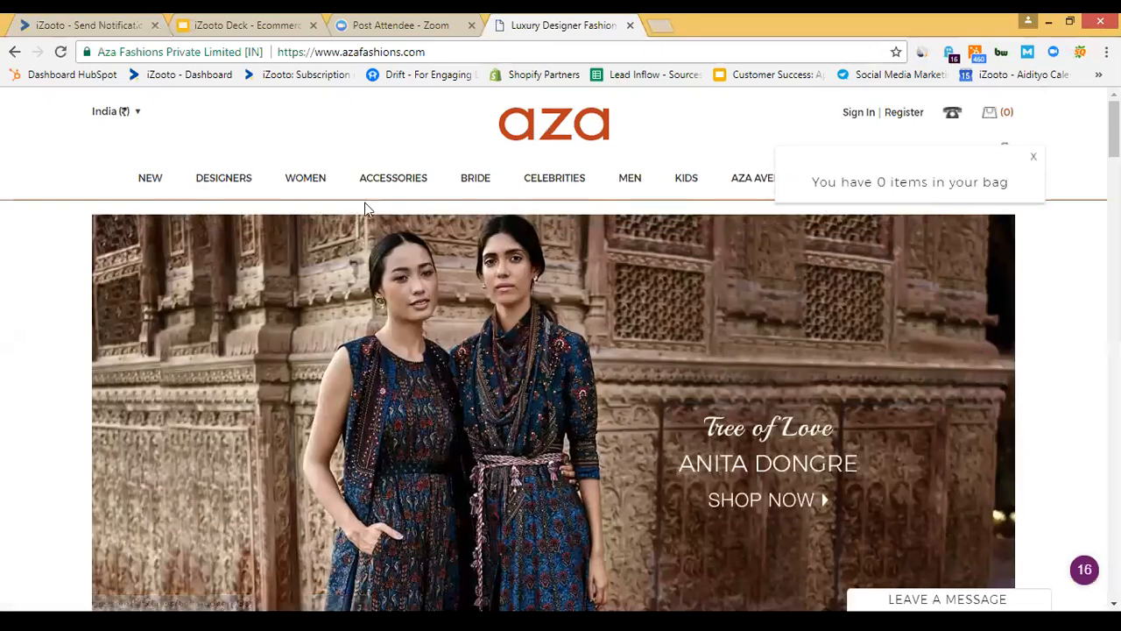
{"action": "left_click", "coordinate": [226, 179]}
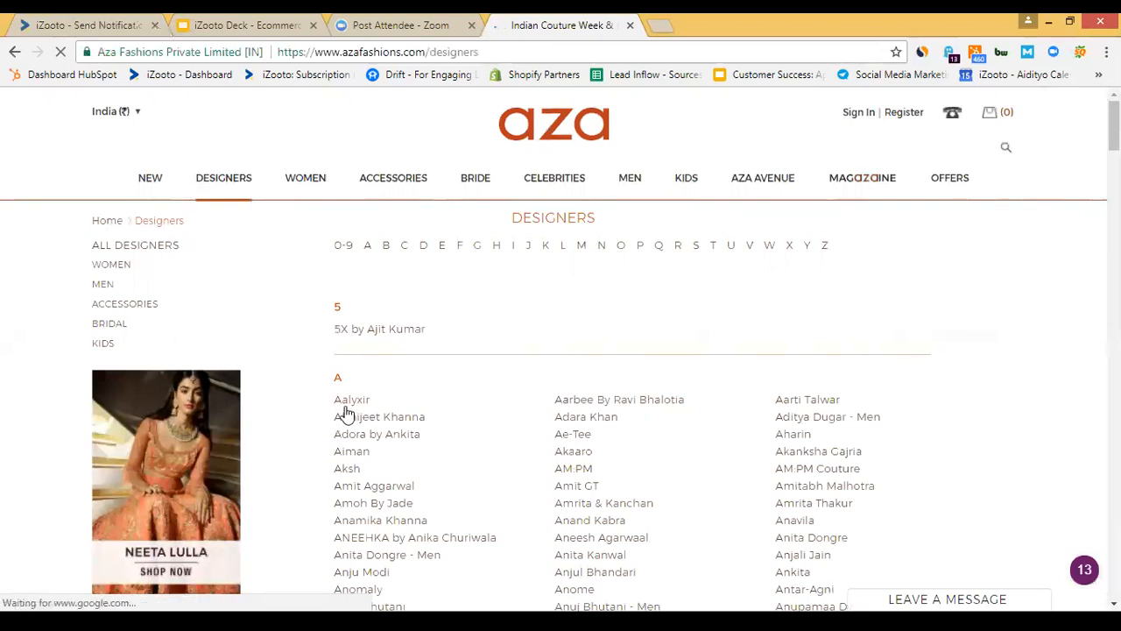
{"action": "left_click", "coordinate": [346, 408]}
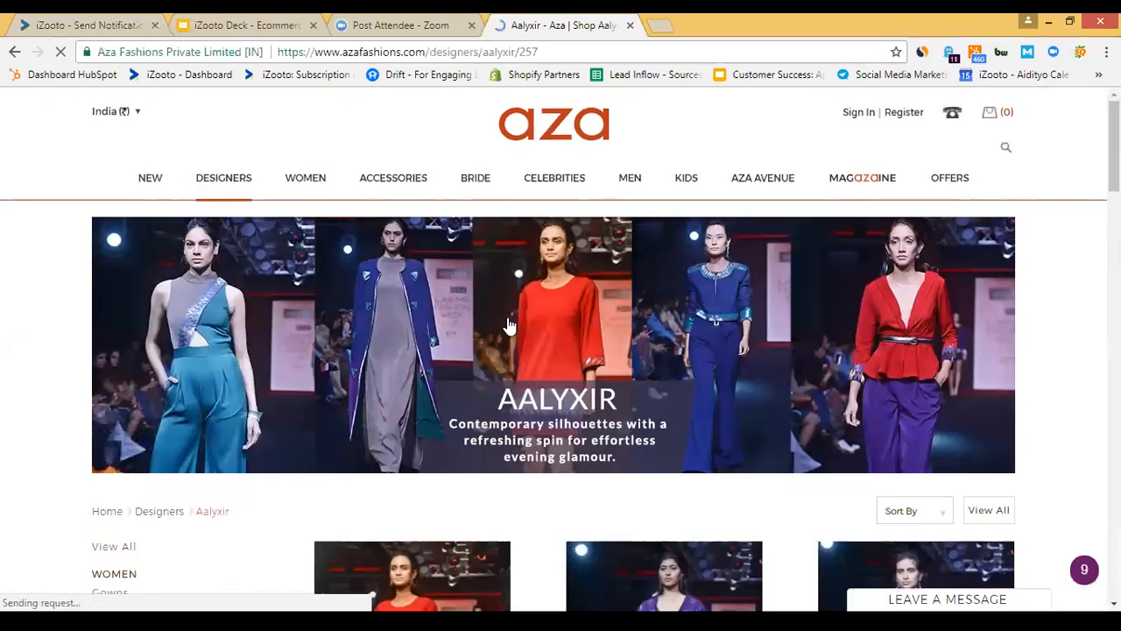
{"action": "scroll", "coordinate": [1070, 325], "scroll_direction": "down", "scroll_amount": 1}
{"action": "scroll", "coordinate": [1070, 325], "scroll_direction": "down", "scroll_amount": 7}
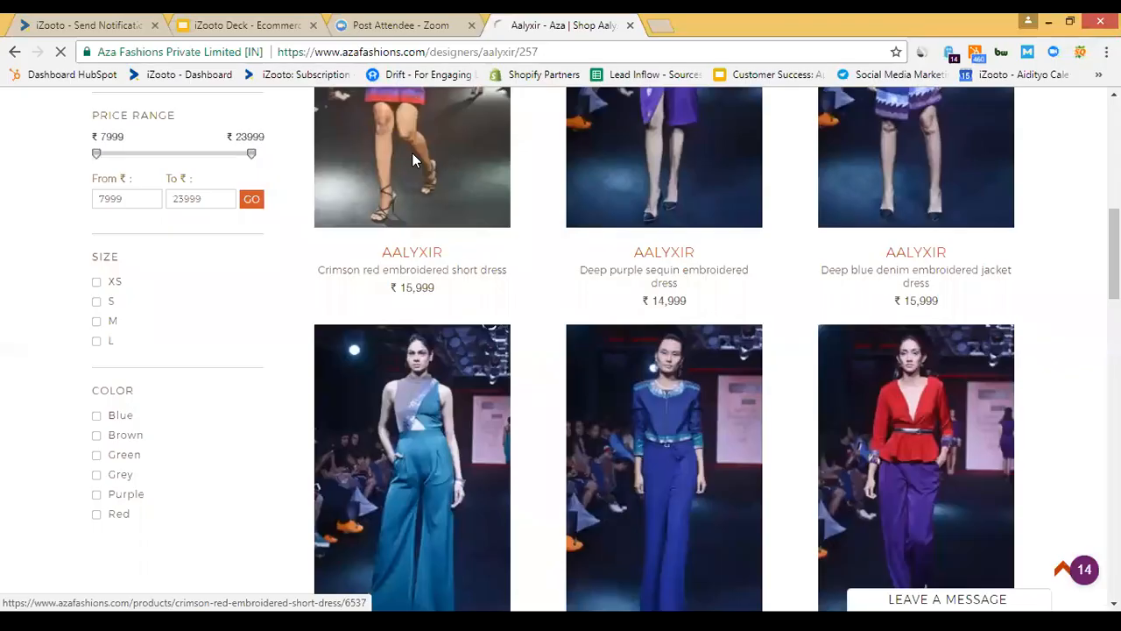
{"action": "left_click", "coordinate": [412, 152]}
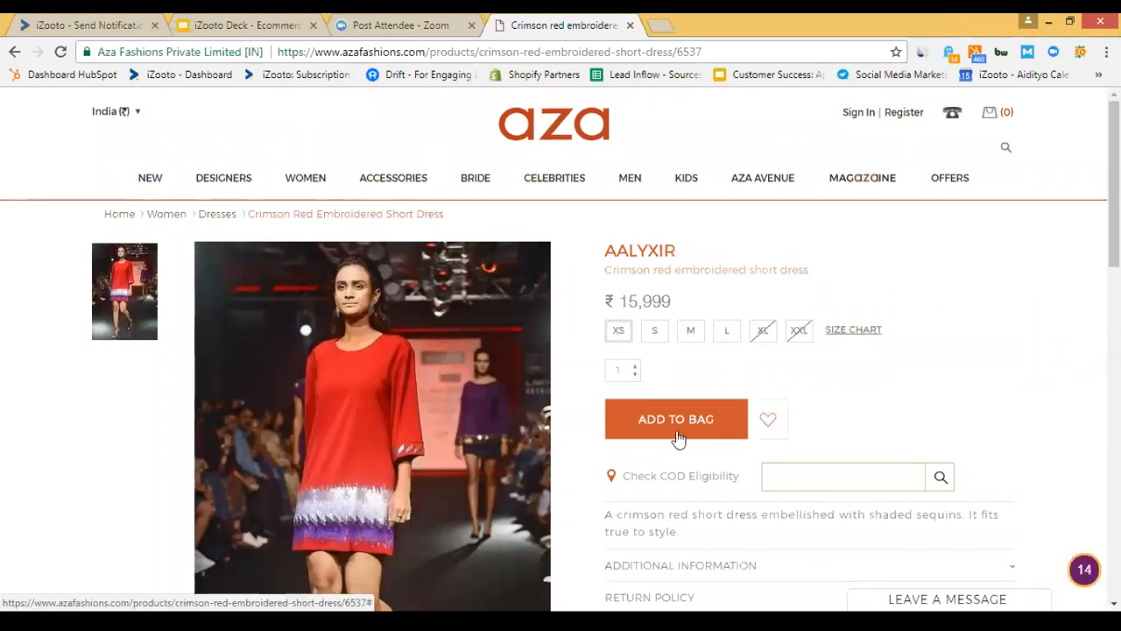
Add the dress to the bag, go to checkout, and copy the checkout URL.
{"action": "left_click", "coordinate": [676, 421]}
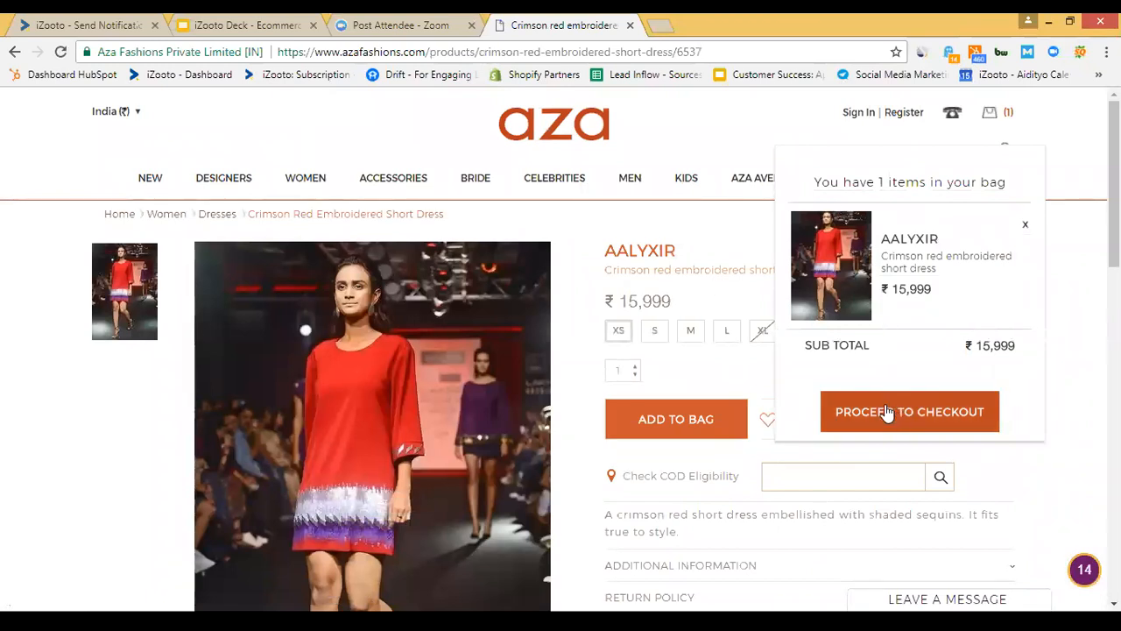
{"action": "left_click", "coordinate": [884, 411]}
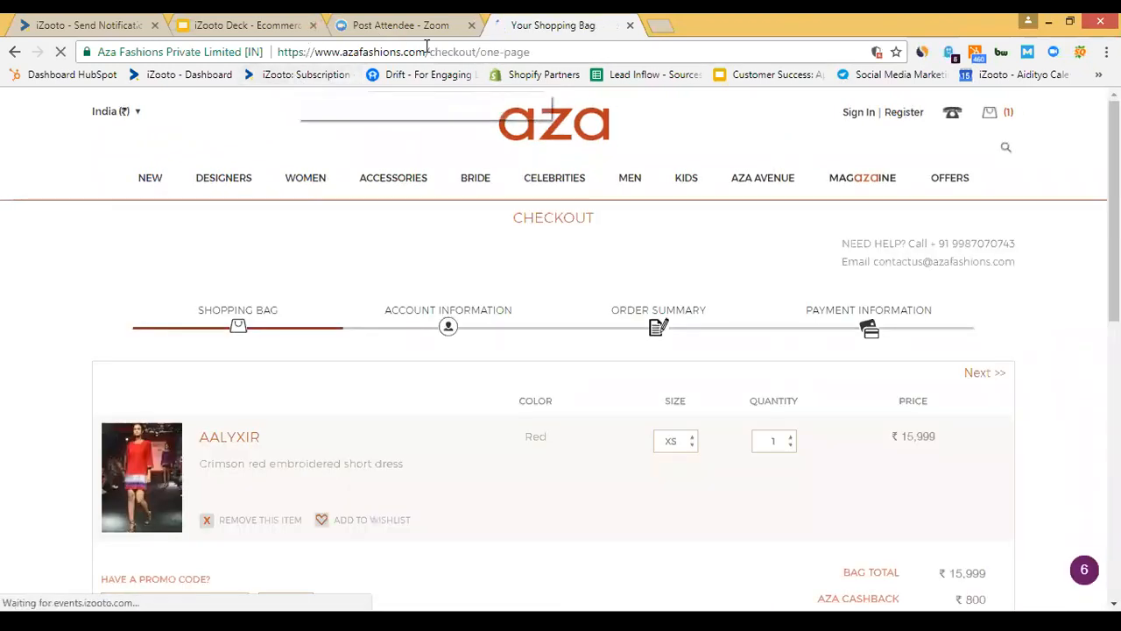
{"action": "left_click", "coordinate": [431, 50]}
{"action": "key", "text": "ctrl+c"}
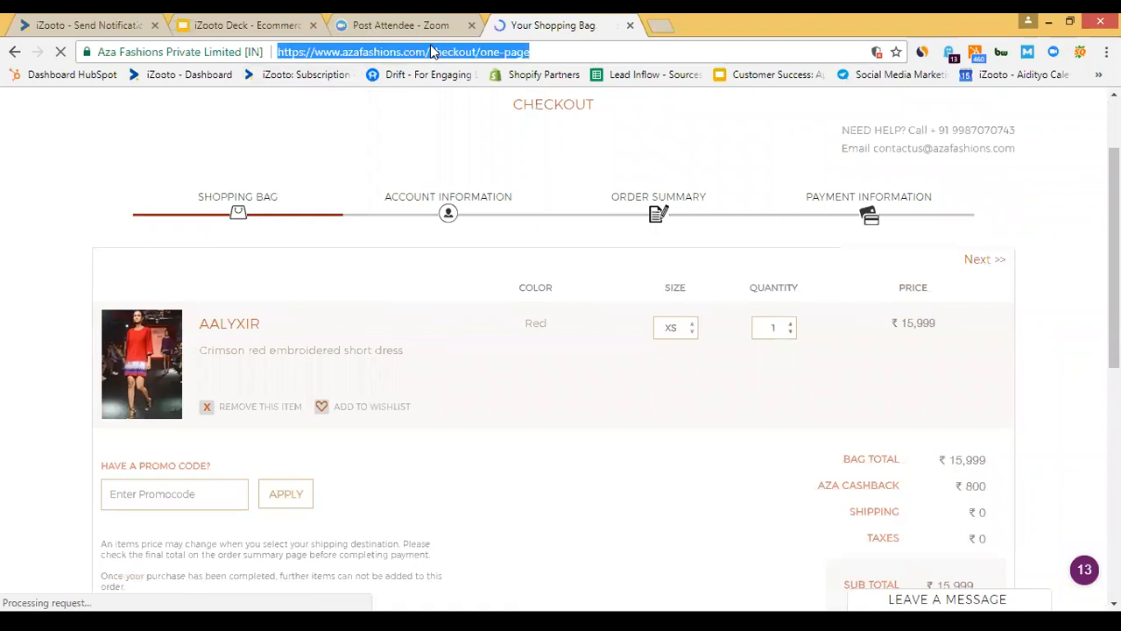
Paste the Aza Fashions checkout address into the Landing Page URL field.
{"action": "left_click", "coordinate": [118, 25]}
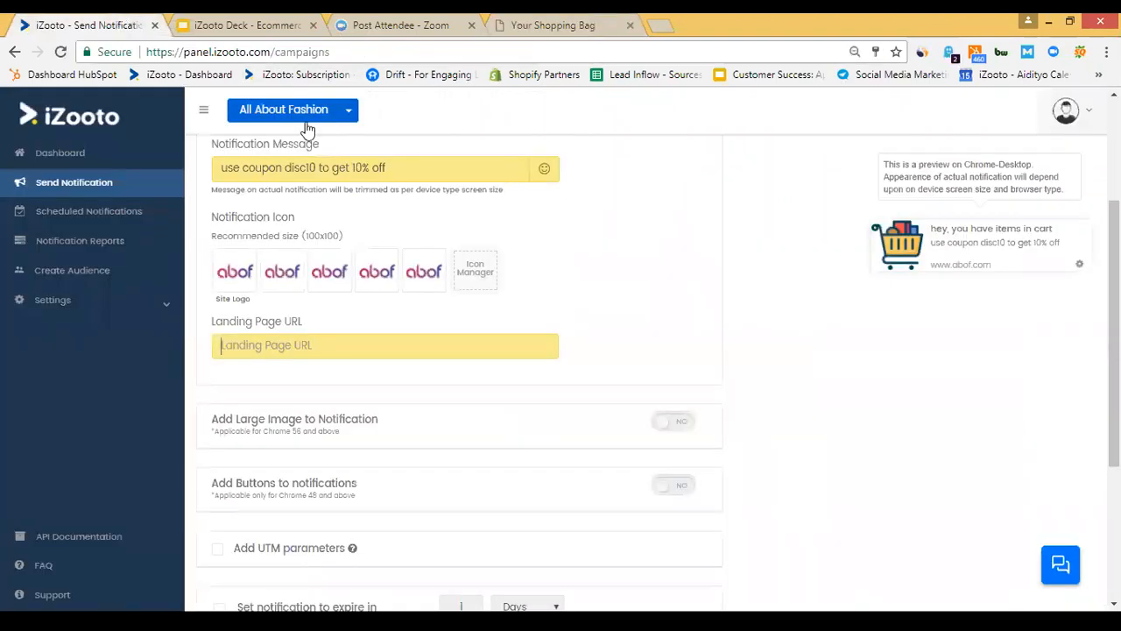
{"action": "key", "text": "ctrl+v"}
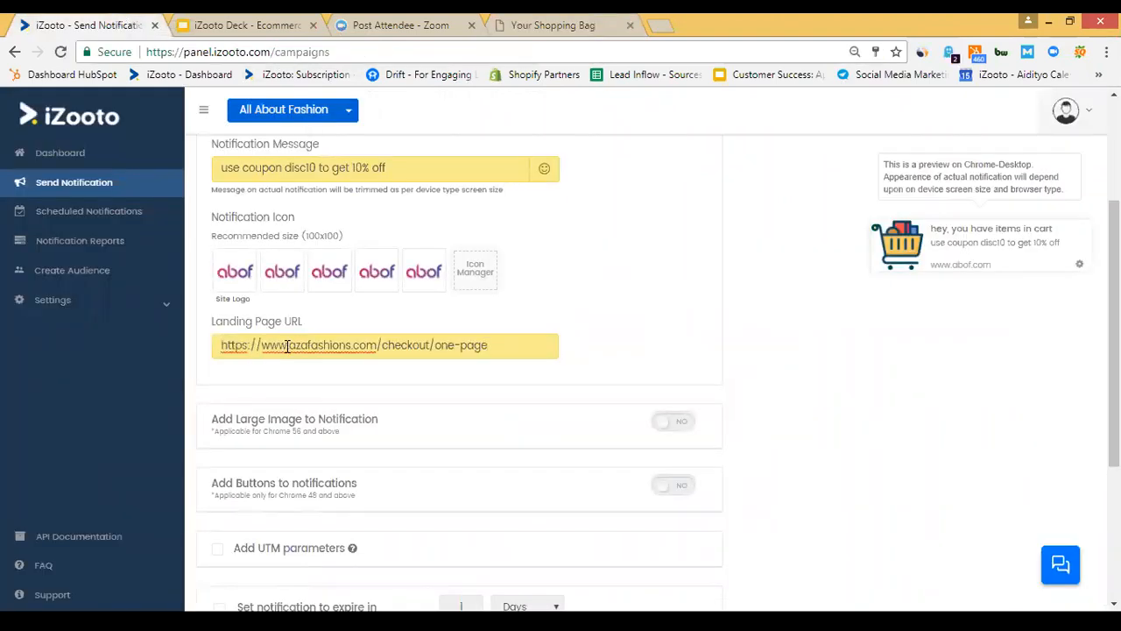
{"action": "scroll", "coordinate": [601, 348], "scroll_direction": "down", "scroll_amount": 1}
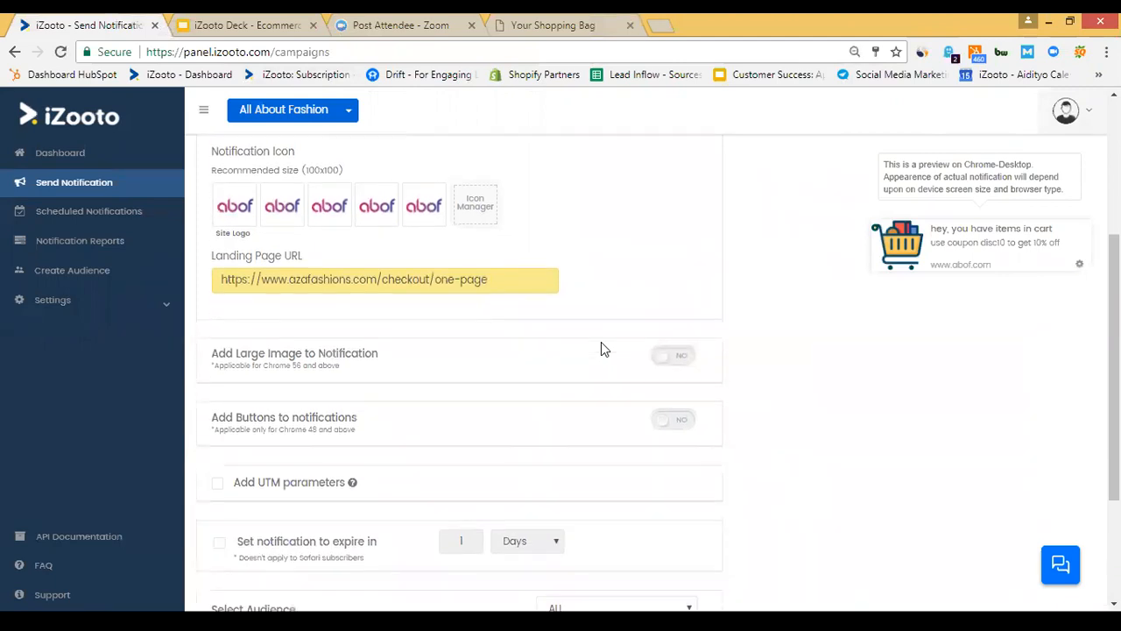
Turn on Add Large Image and upload the Fashion E-comm picture, accepting the crop.
{"action": "left_click", "coordinate": [680, 363]}
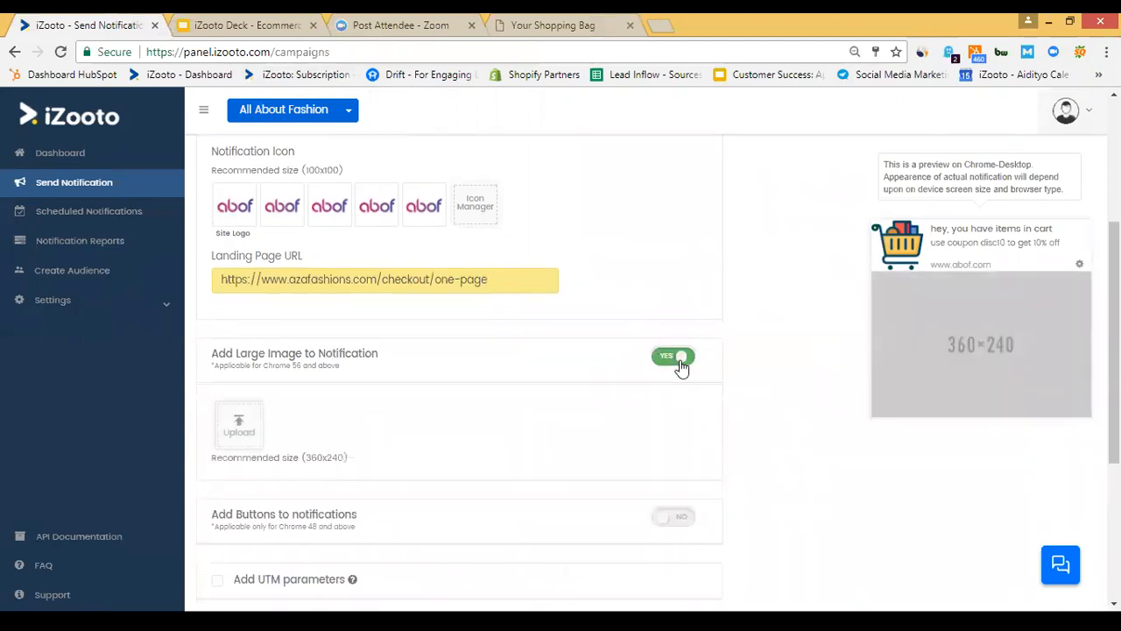
{"action": "left_click", "coordinate": [240, 428]}
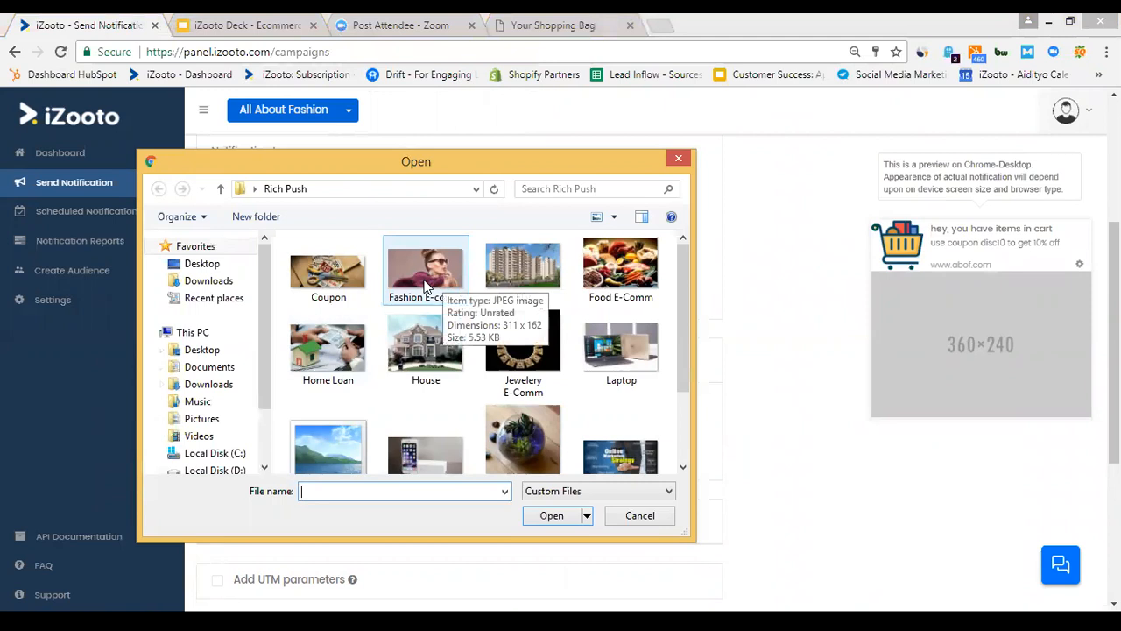
{"action": "left_click", "coordinate": [426, 286]}
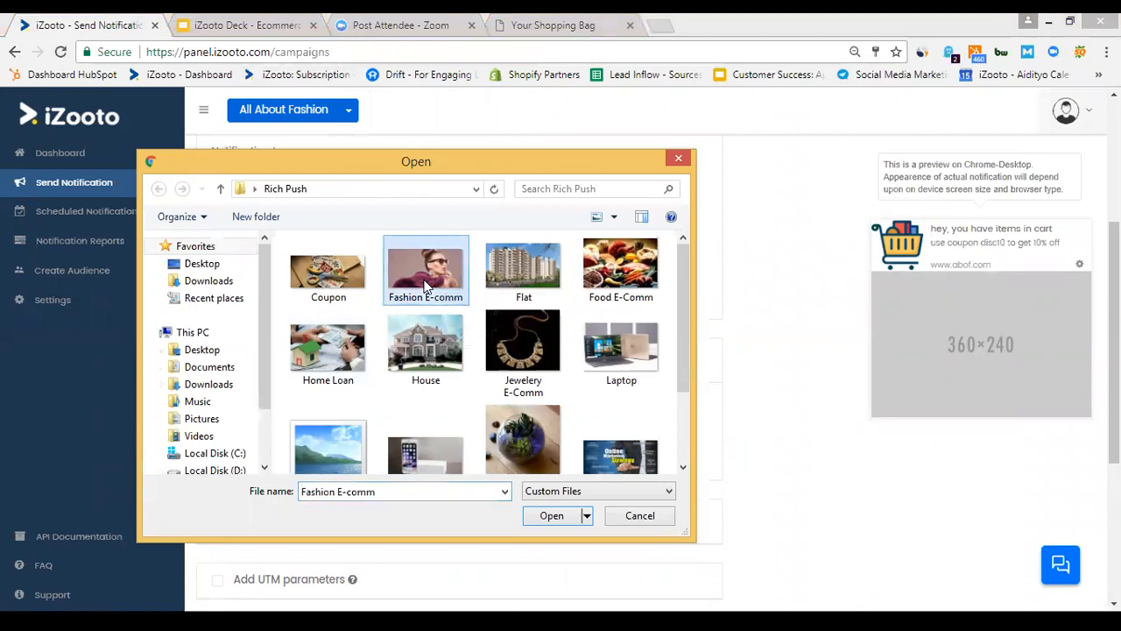
{"action": "left_click", "coordinate": [559, 519]}
{"action": "left_click", "coordinate": [520, 414]}
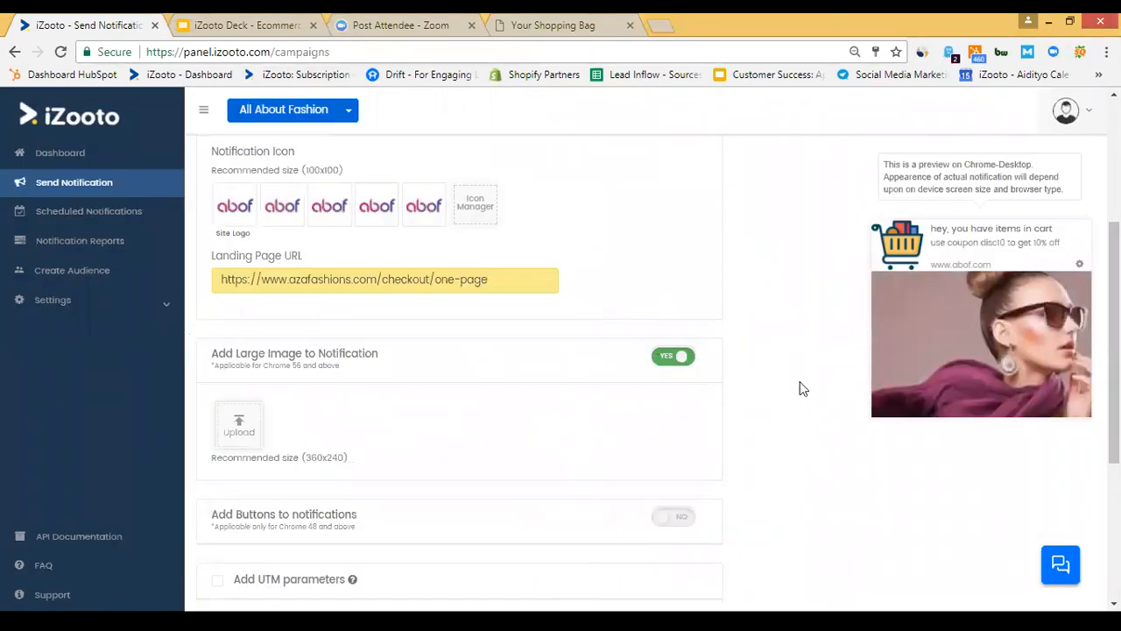
{"action": "scroll", "coordinate": [777, 386], "scroll_direction": "down", "scroll_amount": 1}
{"action": "scroll", "coordinate": [775, 386], "scroll_direction": "down", "scroll_amount": 3}
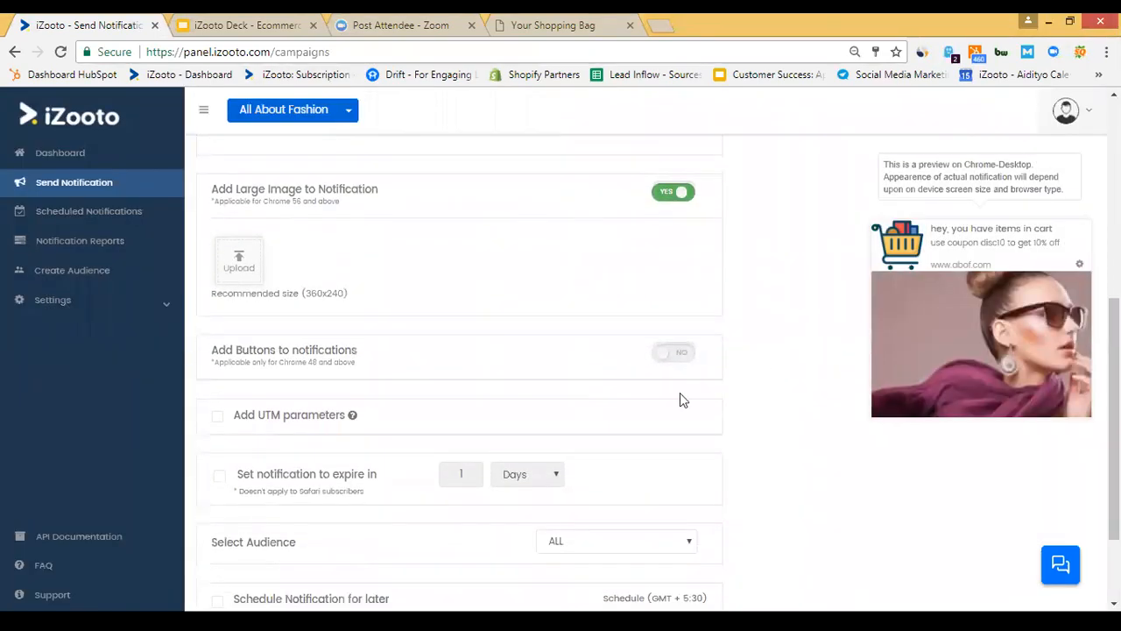
Enable action buttons and make the first button Share on Facebook.
{"action": "left_click", "coordinate": [676, 355]}
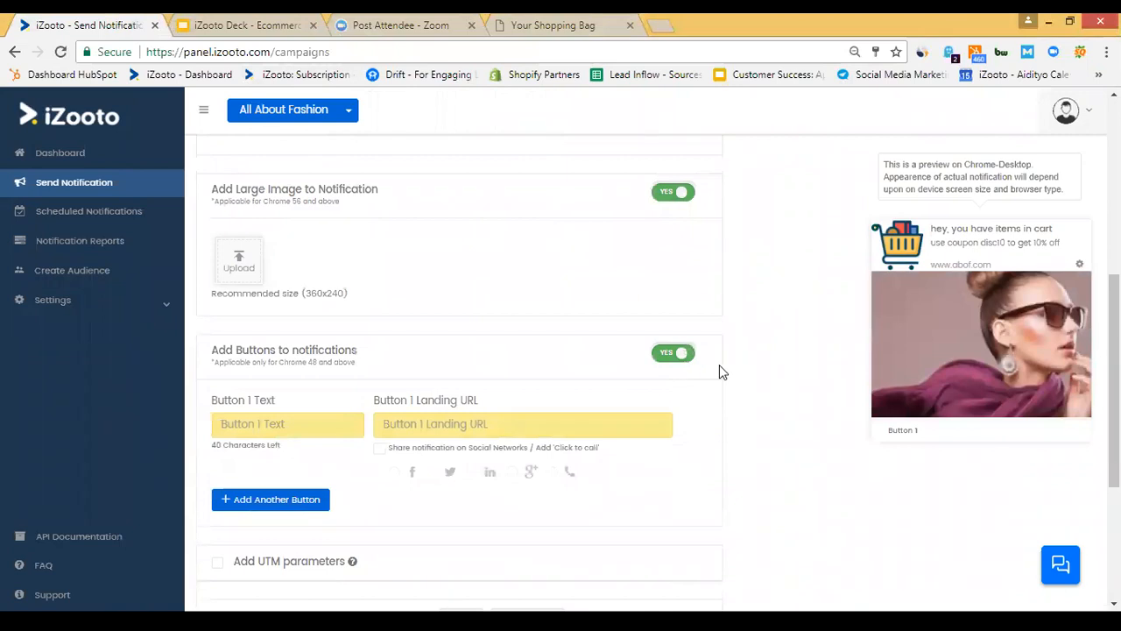
{"action": "scroll", "coordinate": [718, 364], "scroll_direction": "down", "scroll_amount": 2}
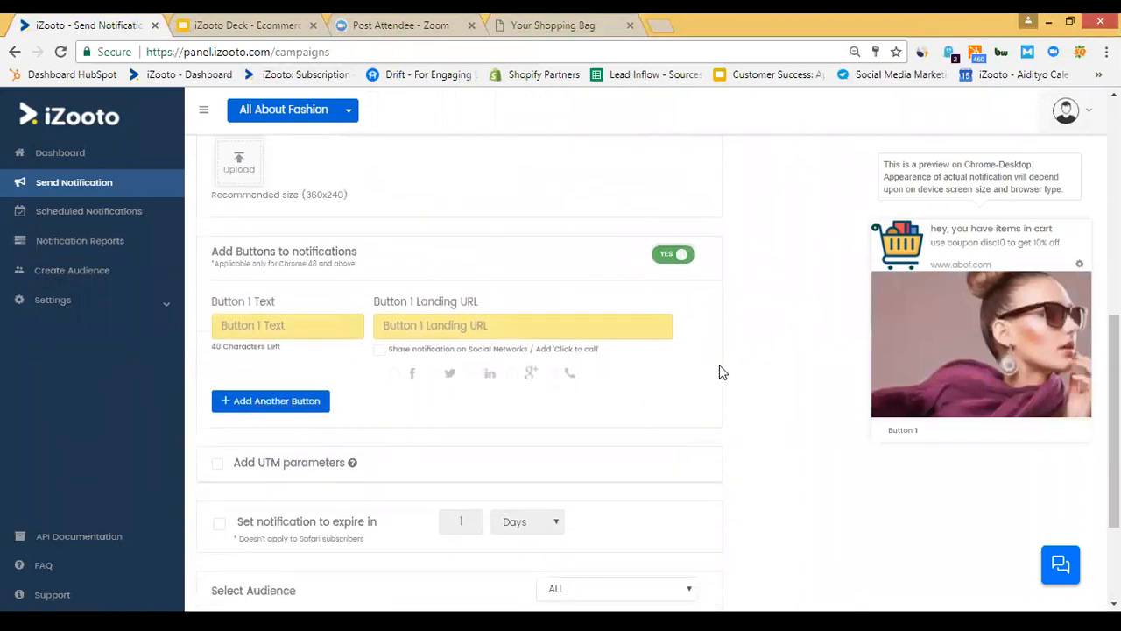
{"action": "left_click", "coordinate": [378, 350]}
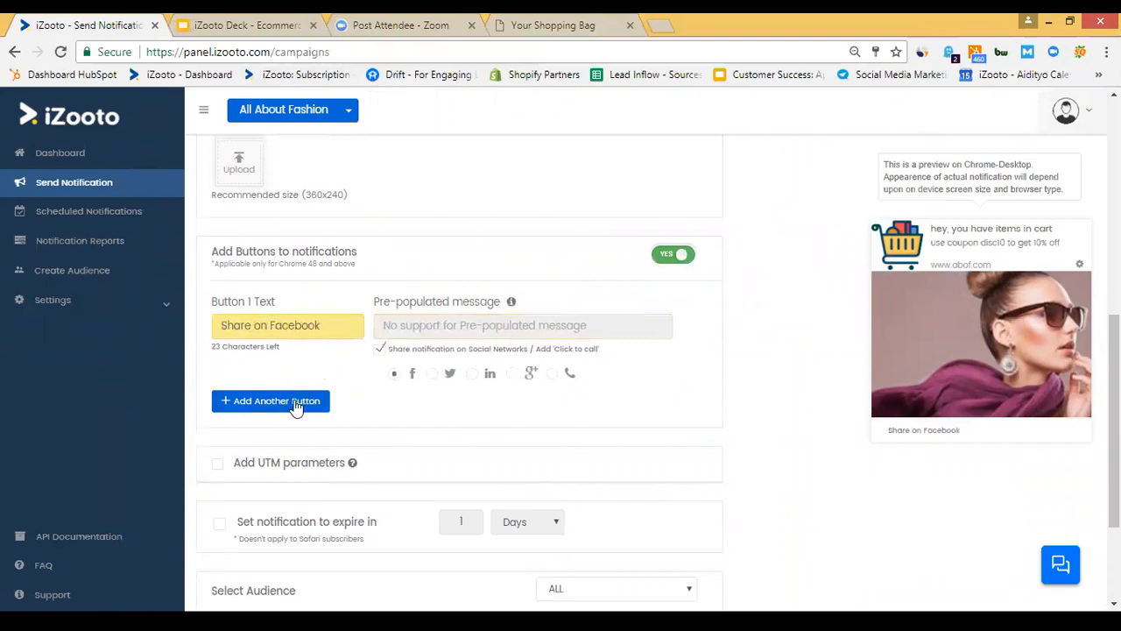
Add a second 'Call Now' button that dials the support phone number.
{"action": "left_click", "coordinate": [296, 403]}
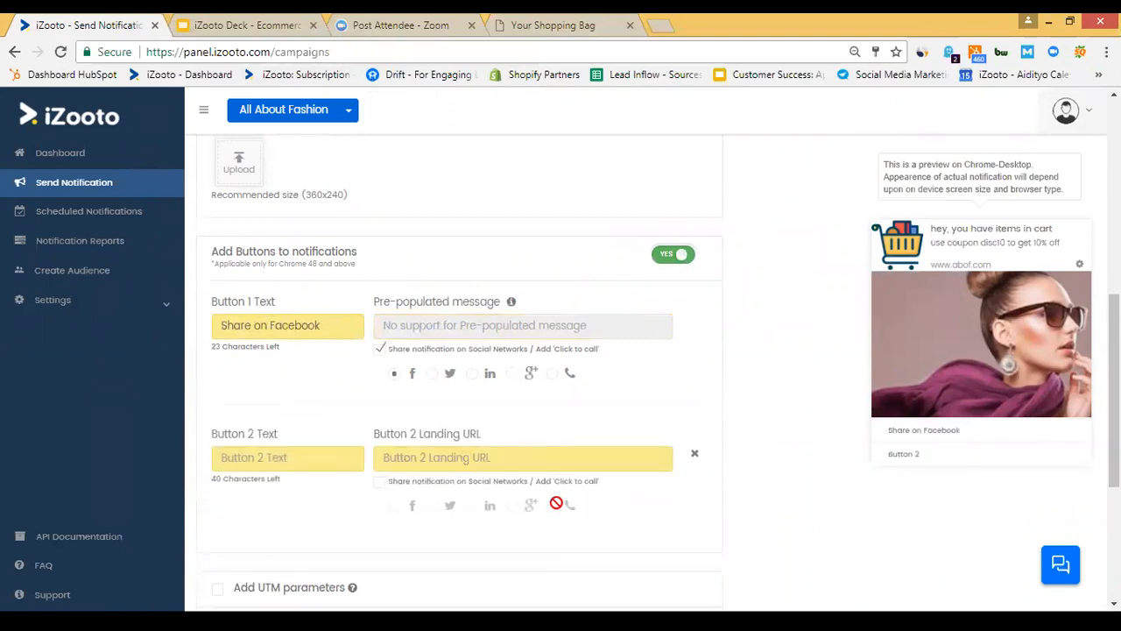
{"action": "left_click", "coordinate": [379, 482]}
{"action": "left_click", "coordinate": [568, 506]}
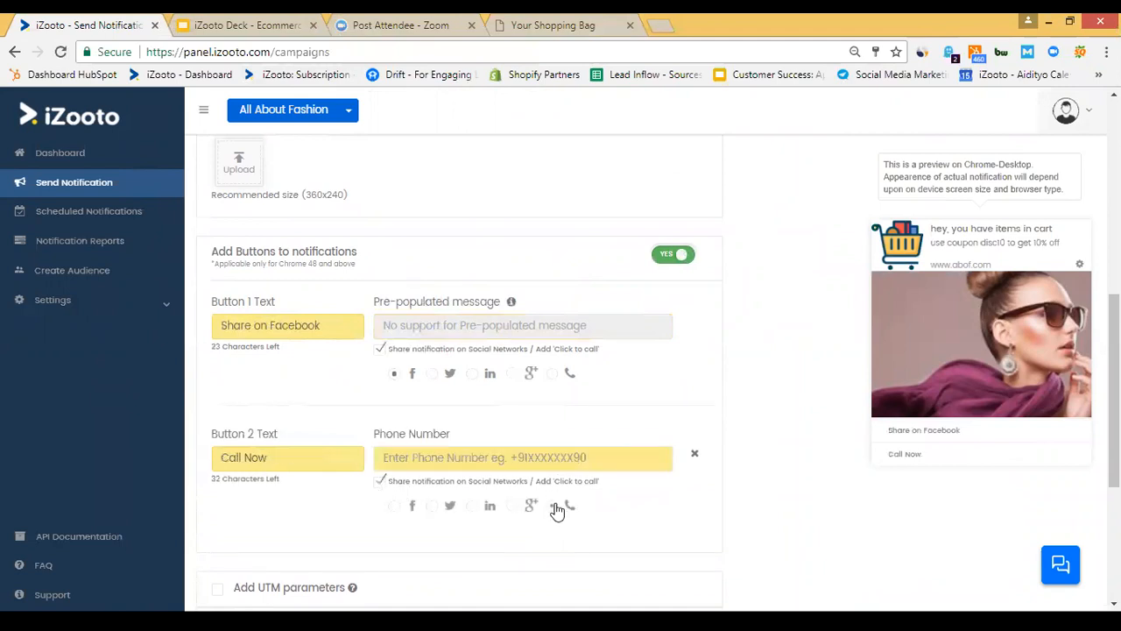
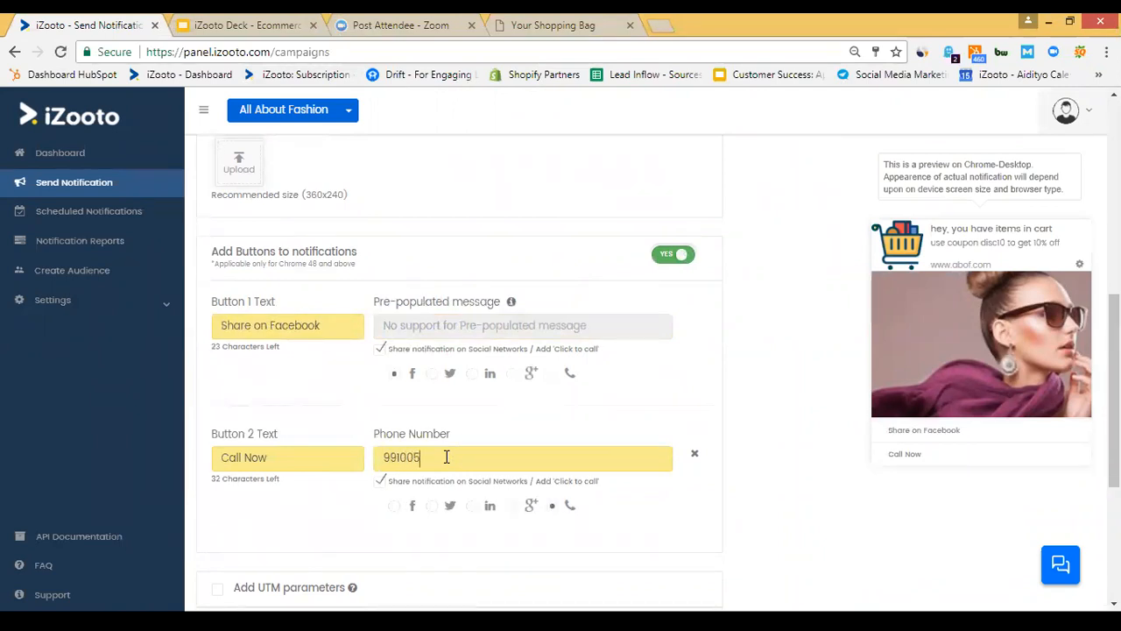
{"action": "scroll", "coordinate": [760, 438], "scroll_direction": "down", "scroll_amount": 1}
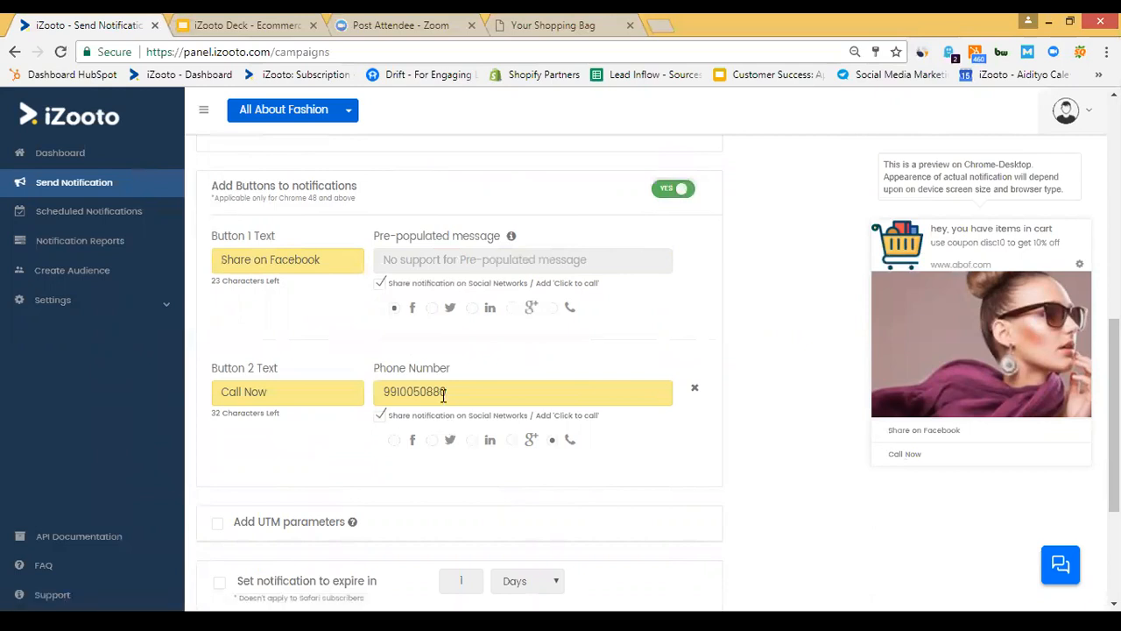
{"action": "scroll", "coordinate": [740, 409], "scroll_direction": "down", "scroll_amount": 3}
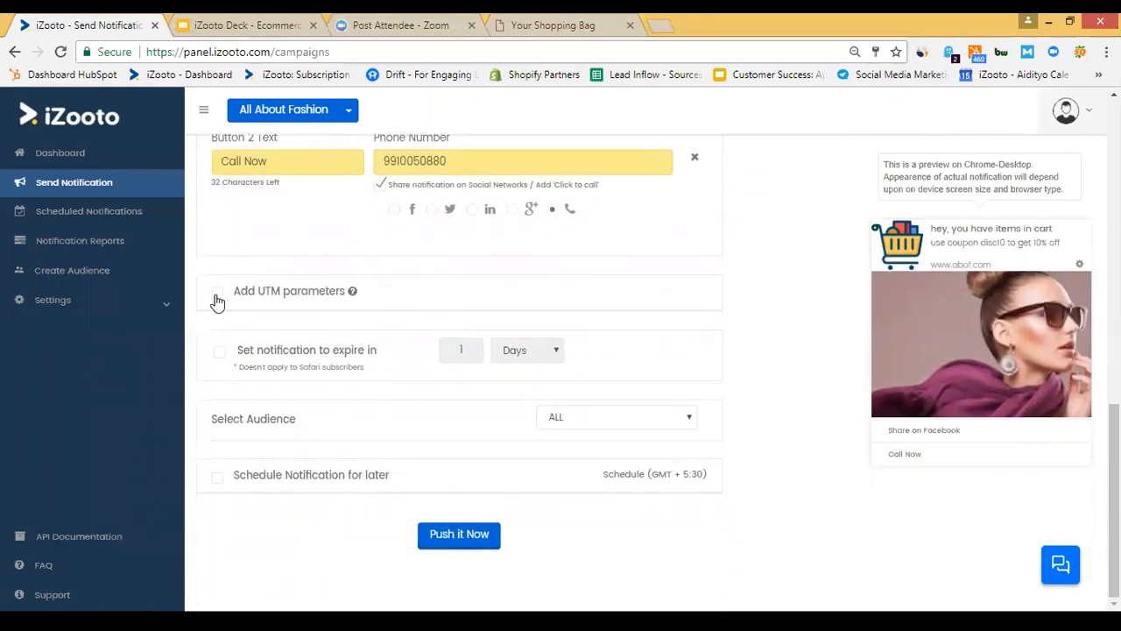
Leave UTM parameters off, target 'Add to Cart but no checkout', and tick Schedule Notification for later.
{"action": "left_click", "coordinate": [218, 294]}
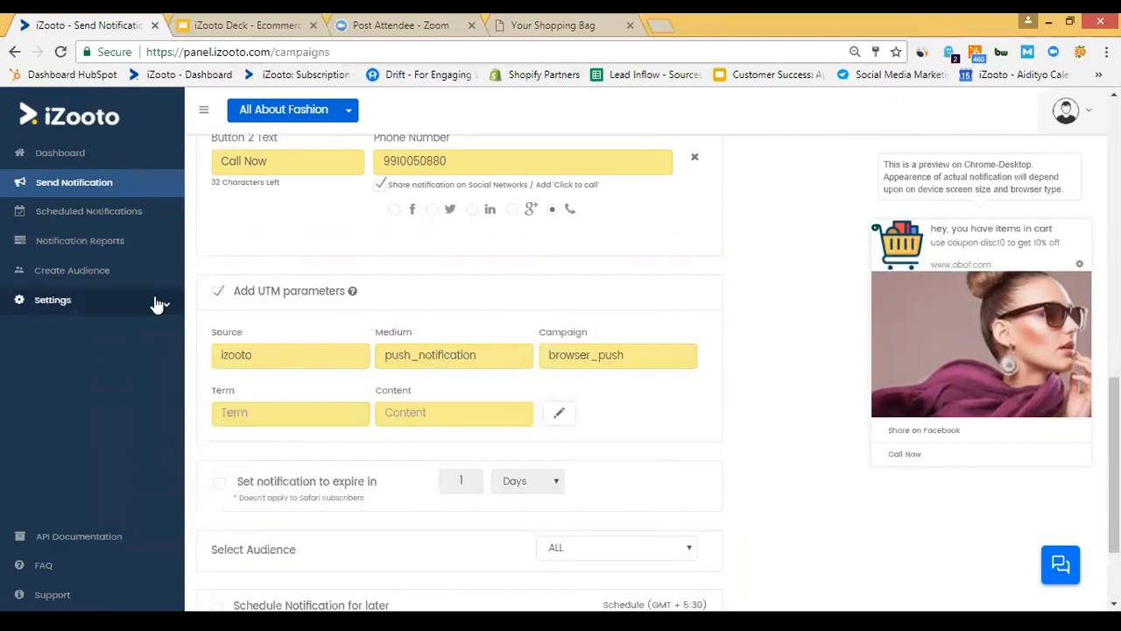
{"action": "left_click", "coordinate": [220, 294]}
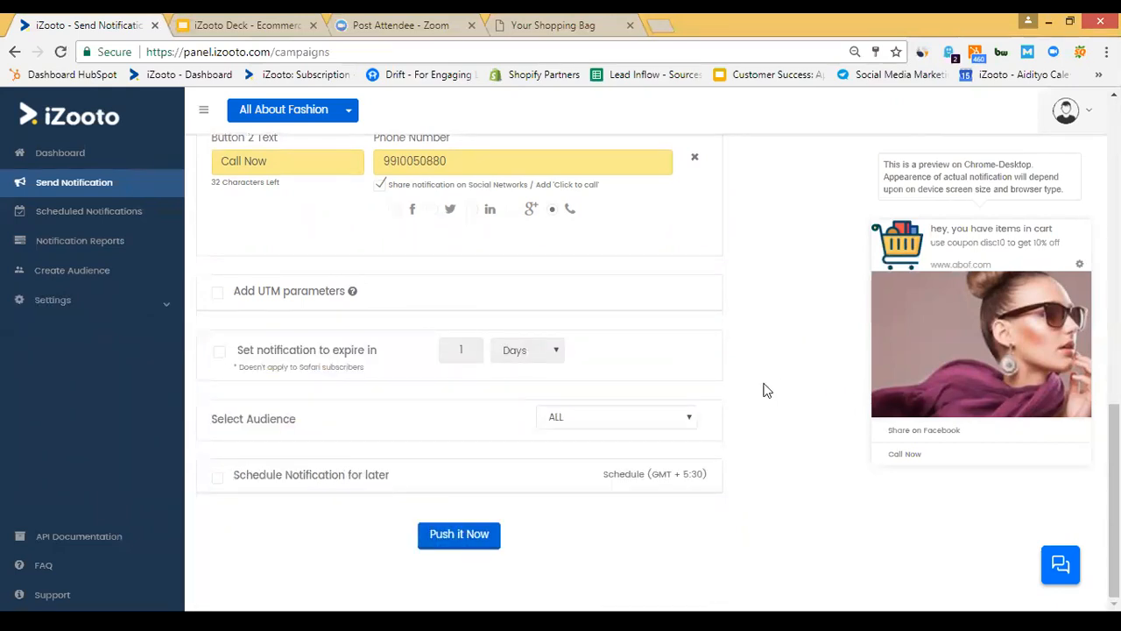
{"action": "left_click", "coordinate": [611, 425]}
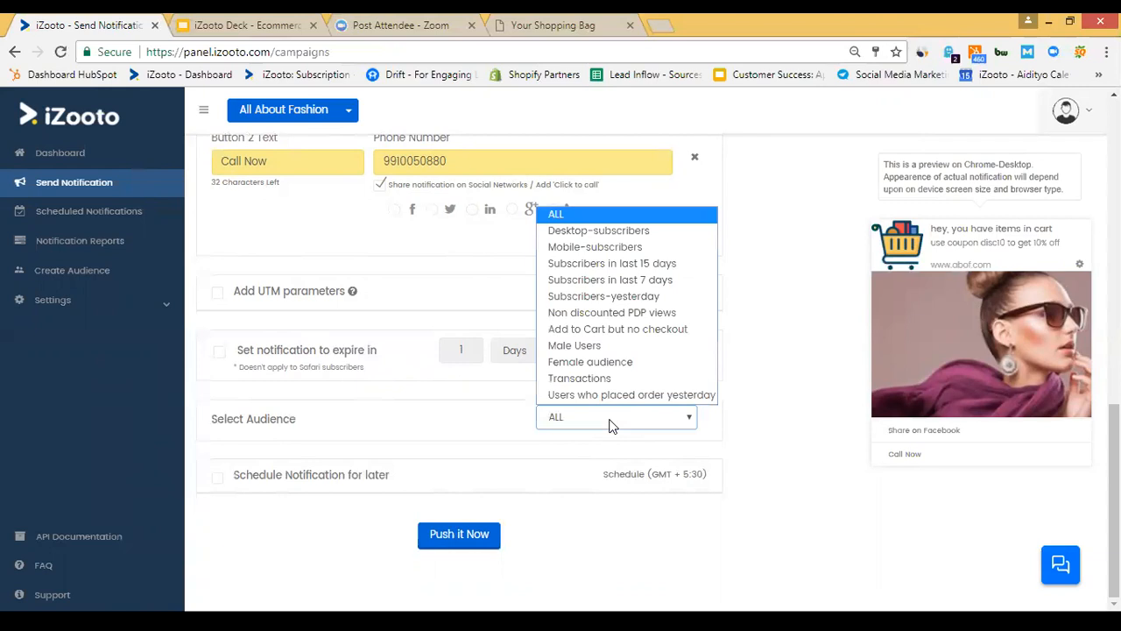
{"action": "left_click", "coordinate": [631, 330]}
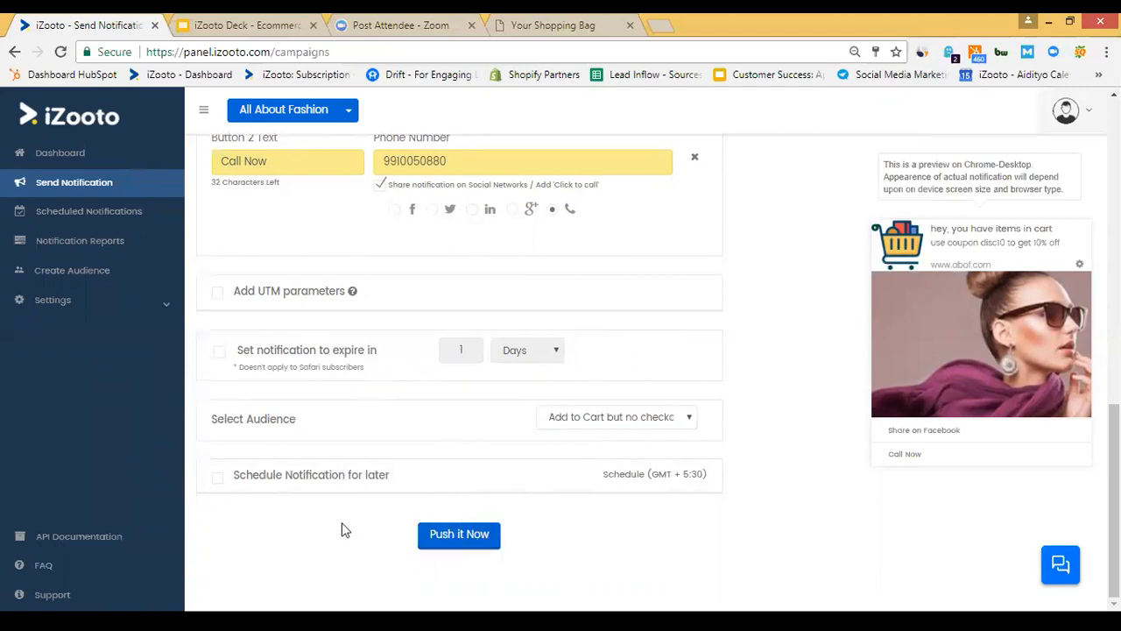
{"action": "left_click", "coordinate": [217, 484]}
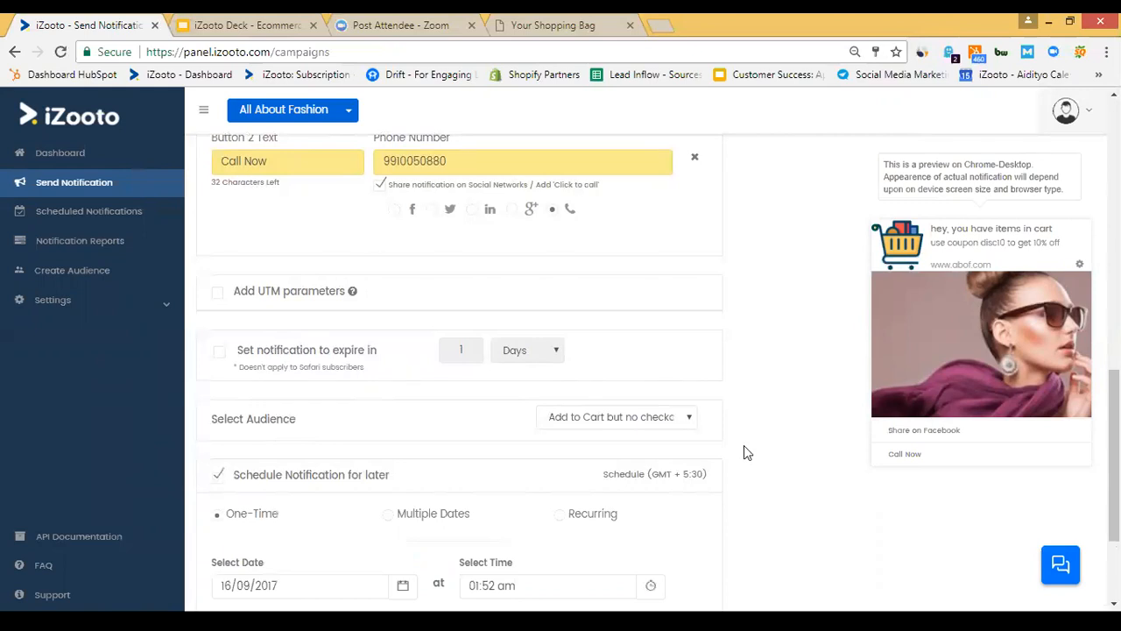
Switch the schedule type to Recurring with Repeat set to Weekly.
{"action": "scroll", "coordinate": [744, 452], "scroll_direction": "down", "scroll_amount": 2}
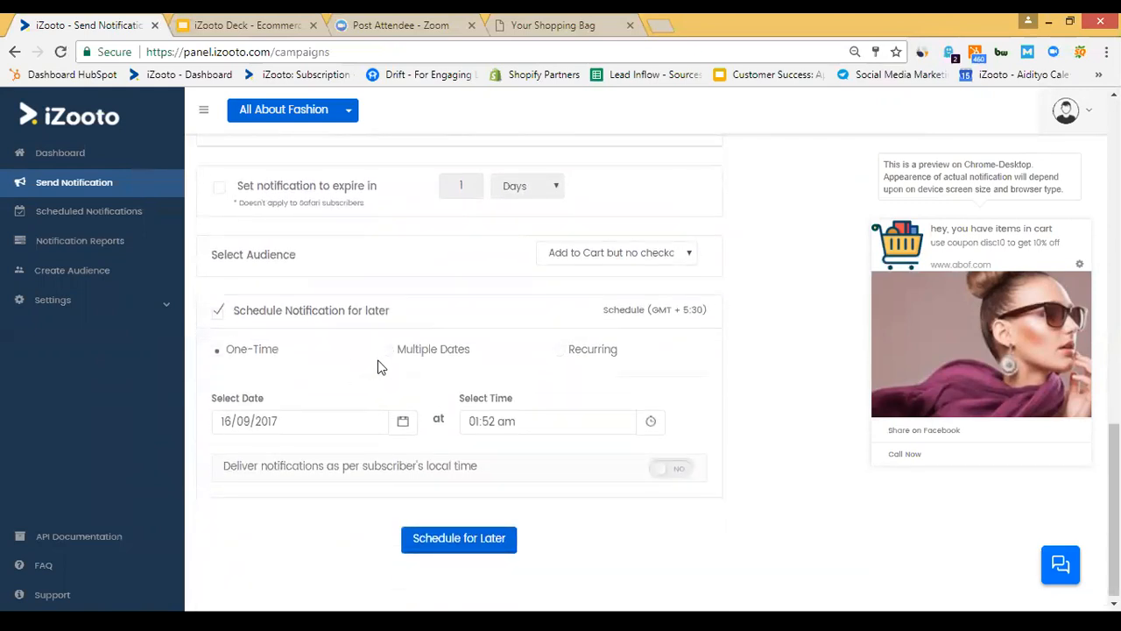
{"action": "left_click", "coordinate": [392, 357]}
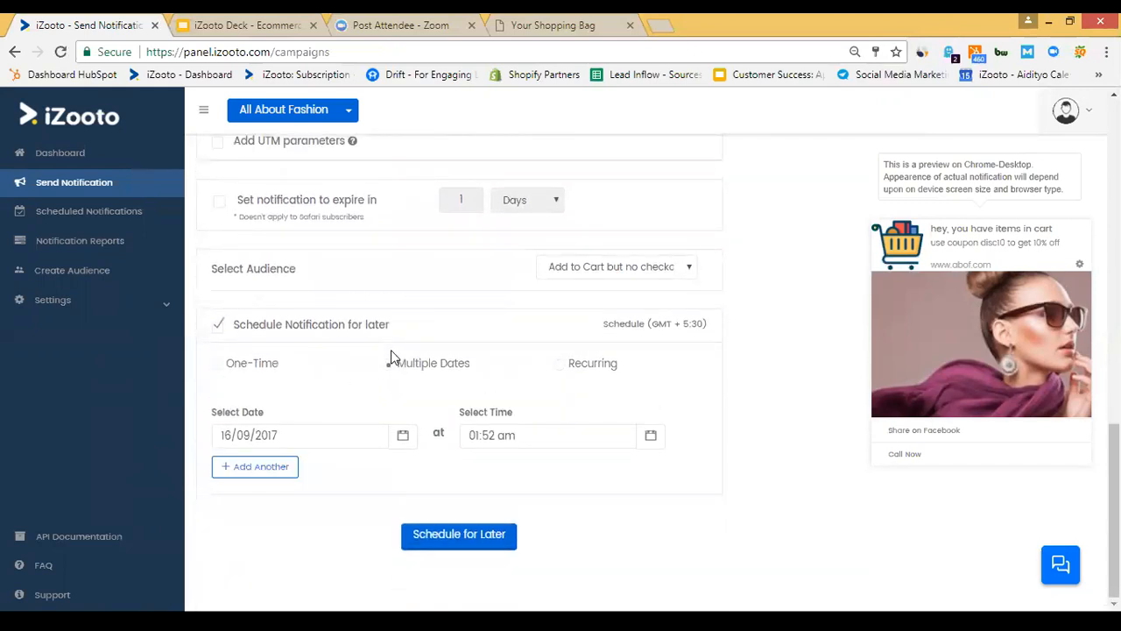
{"action": "left_click", "coordinate": [273, 468]}
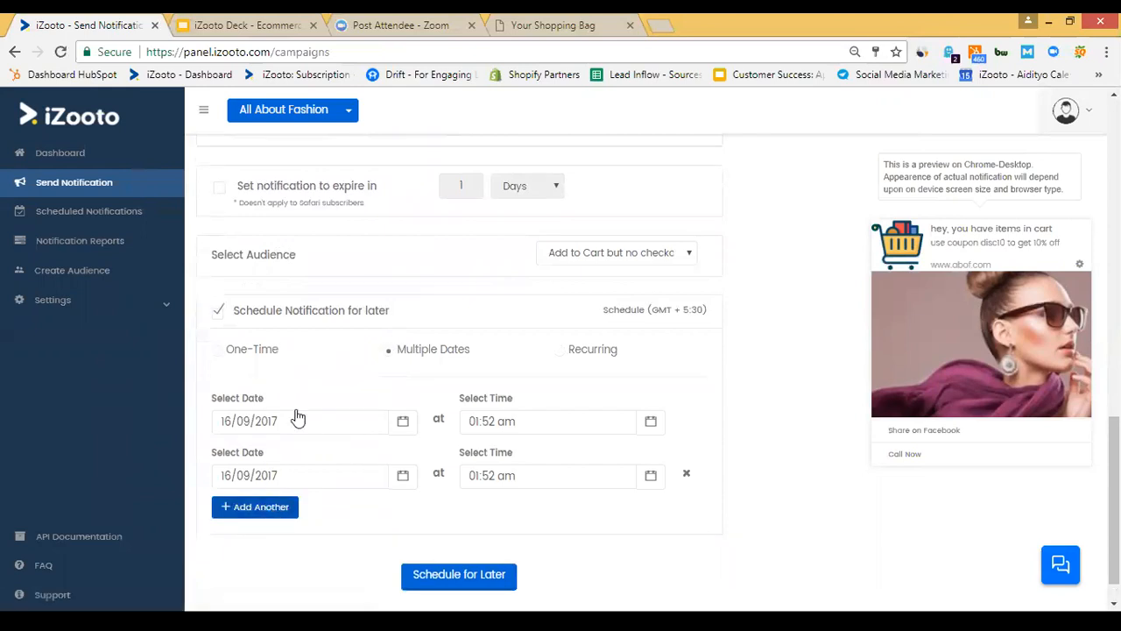
{"action": "left_click", "coordinate": [562, 354]}
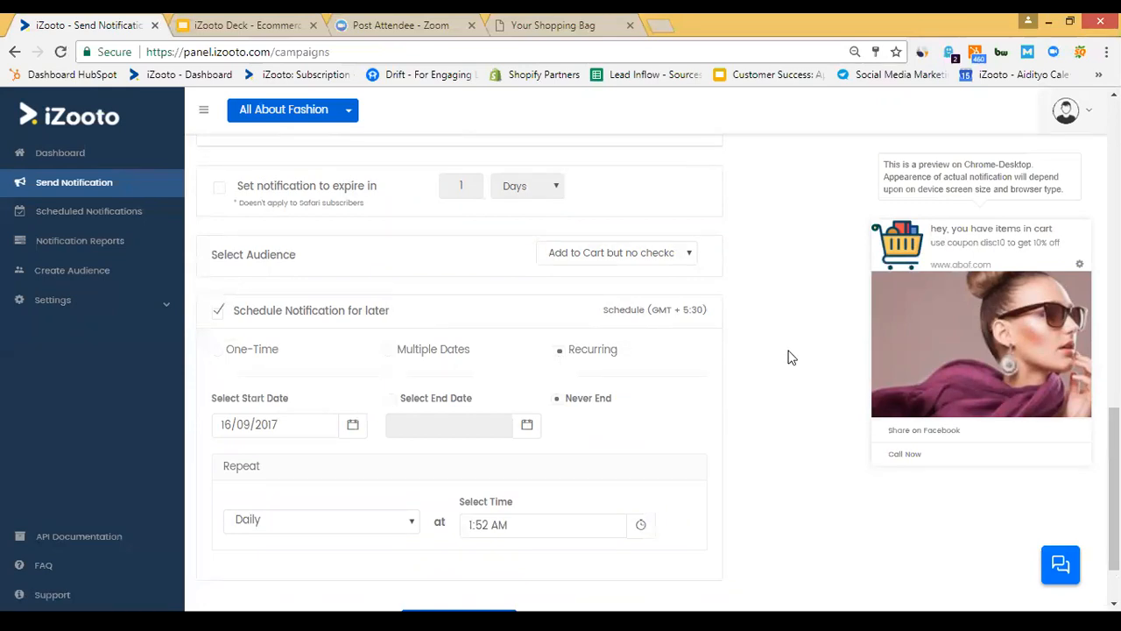
{"action": "scroll", "coordinate": [788, 357], "scroll_direction": "down", "scroll_amount": 2}
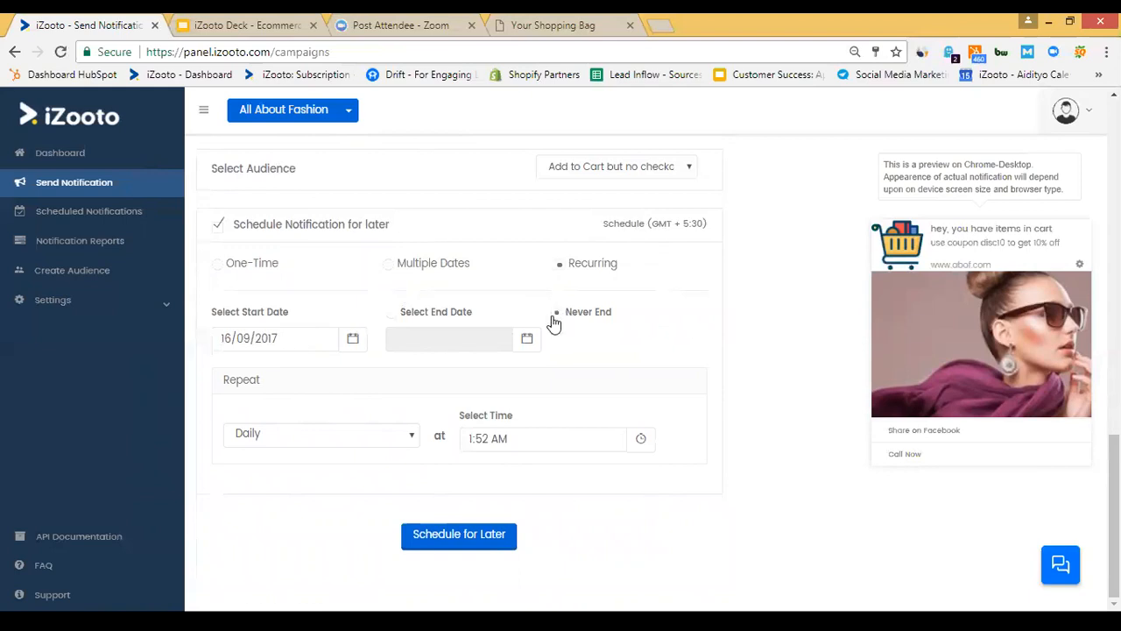
{"action": "left_click", "coordinate": [315, 438]}
{"action": "left_click", "coordinate": [325, 475]}
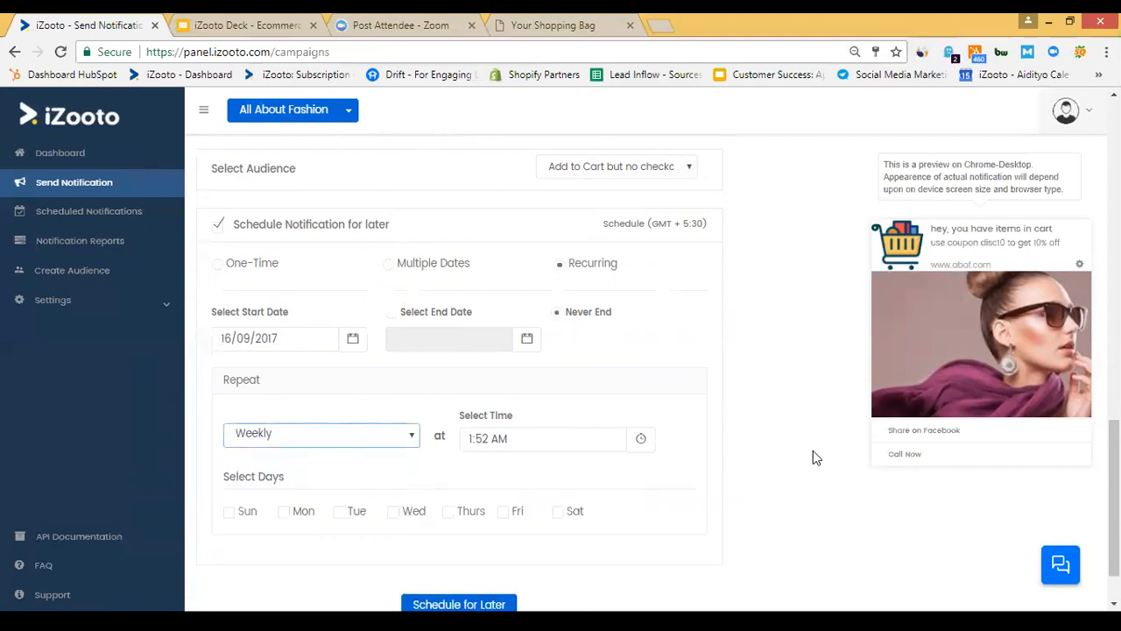
Deliver on Wednesdays and Saturdays at 1:52 PM.
{"action": "scroll", "coordinate": [812, 455], "scroll_direction": "down", "scroll_amount": 1}
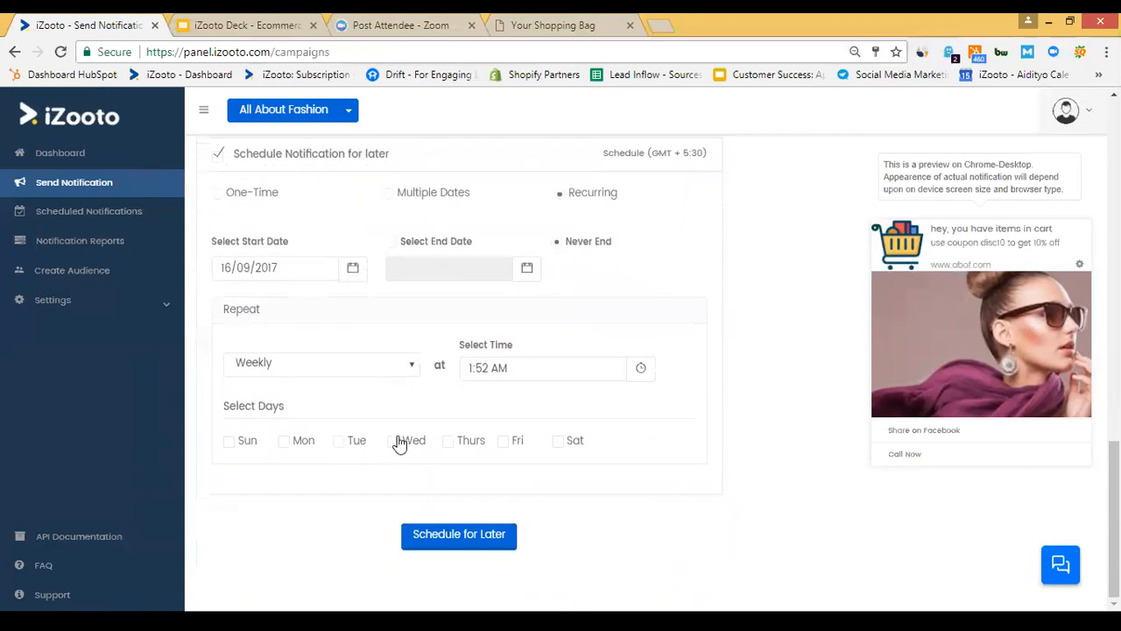
{"action": "left_click", "coordinate": [557, 445]}
{"action": "left_click", "coordinate": [508, 361]}
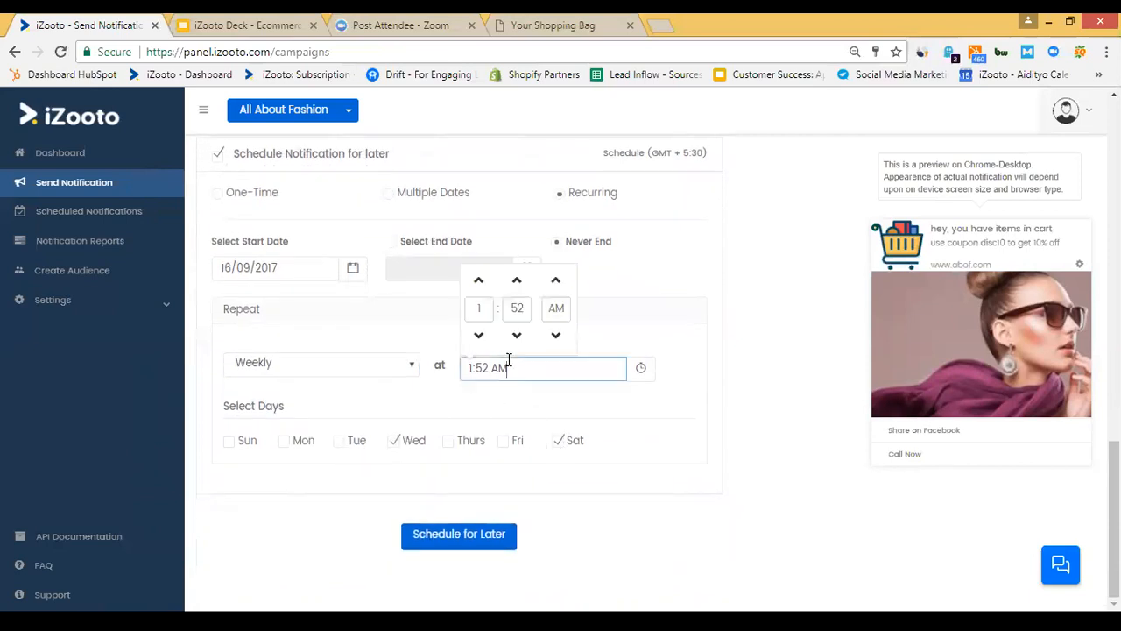
{"action": "left_click", "coordinate": [557, 336]}
{"action": "left_click", "coordinate": [741, 355]}
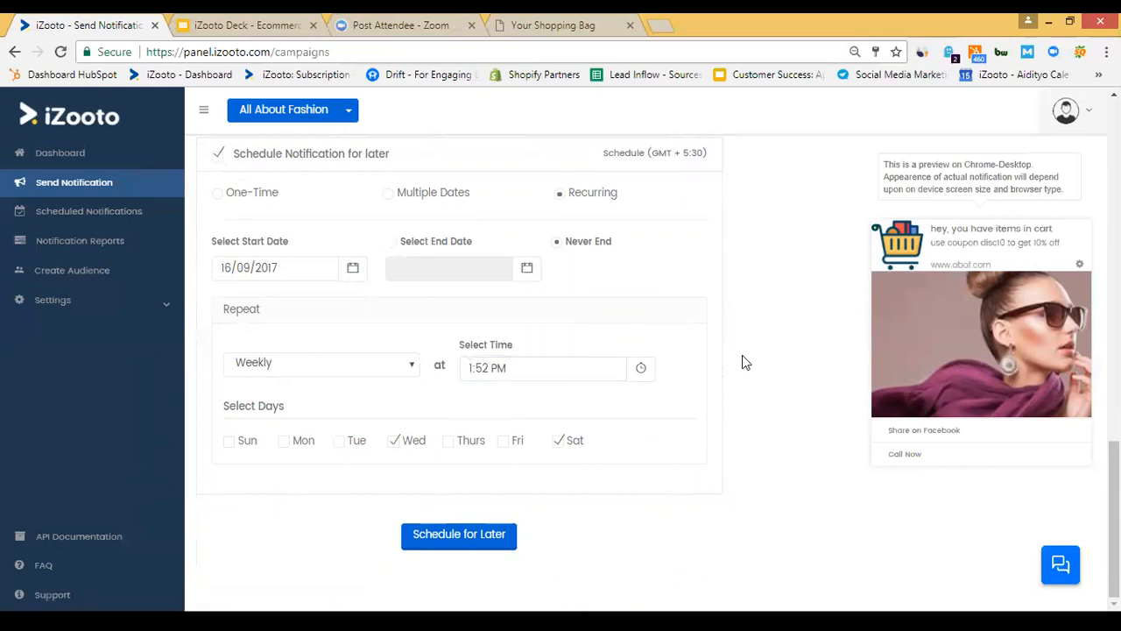
{"action": "scroll", "coordinate": [742, 355], "scroll_direction": "up", "scroll_amount": 1}
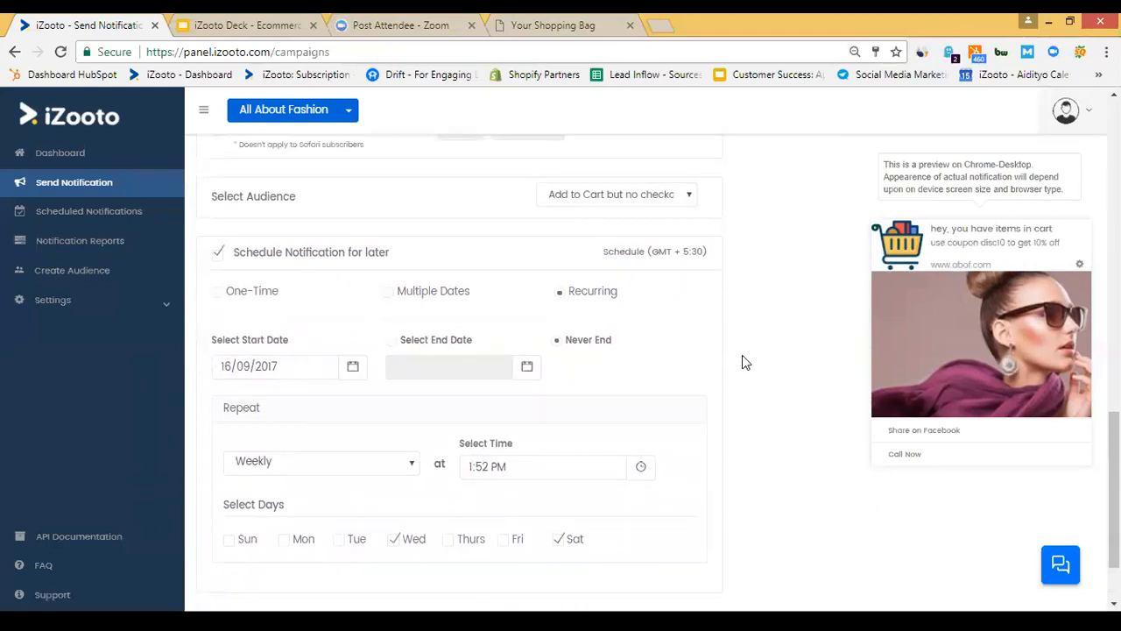
{"action": "scroll", "coordinate": [741, 355], "scroll_direction": "down", "scroll_amount": 2}
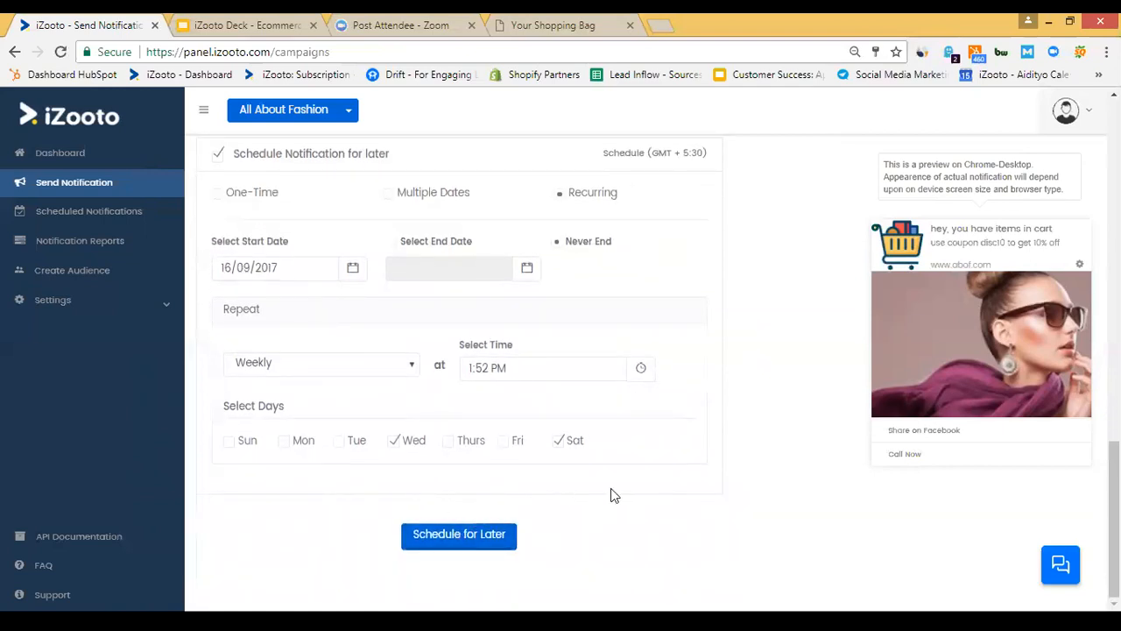
{"action": "scroll", "coordinate": [770, 343], "scroll_direction": "up", "scroll_amount": 2}
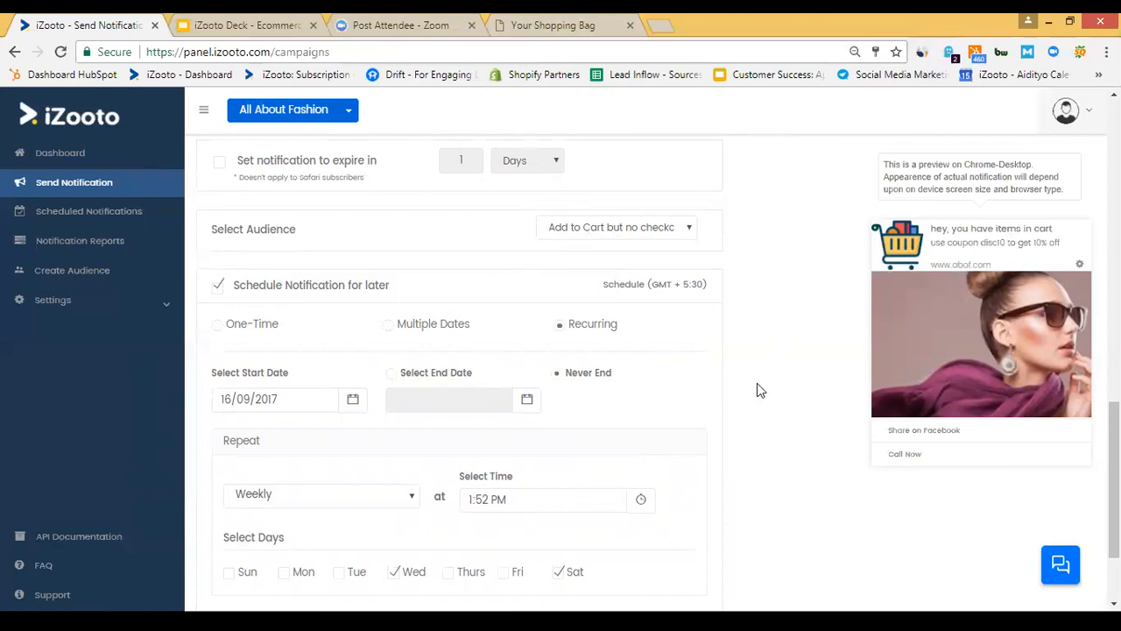
{"action": "scroll", "coordinate": [757, 386], "scroll_direction": "down", "scroll_amount": 1}
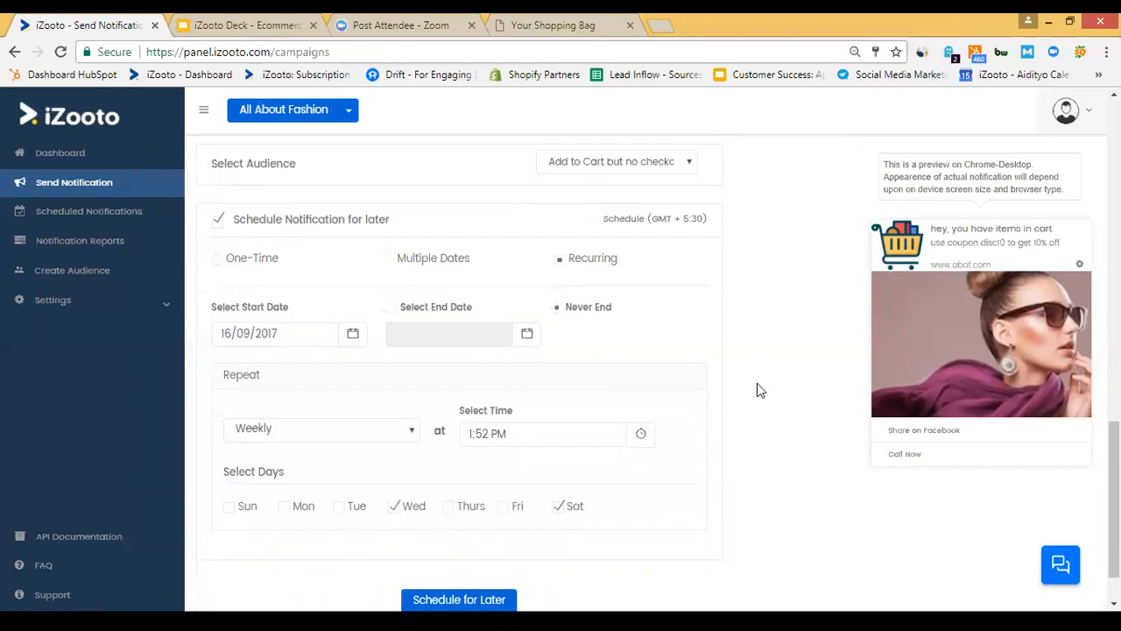
{"action": "scroll", "coordinate": [758, 385], "scroll_direction": "up", "scroll_amount": 1}
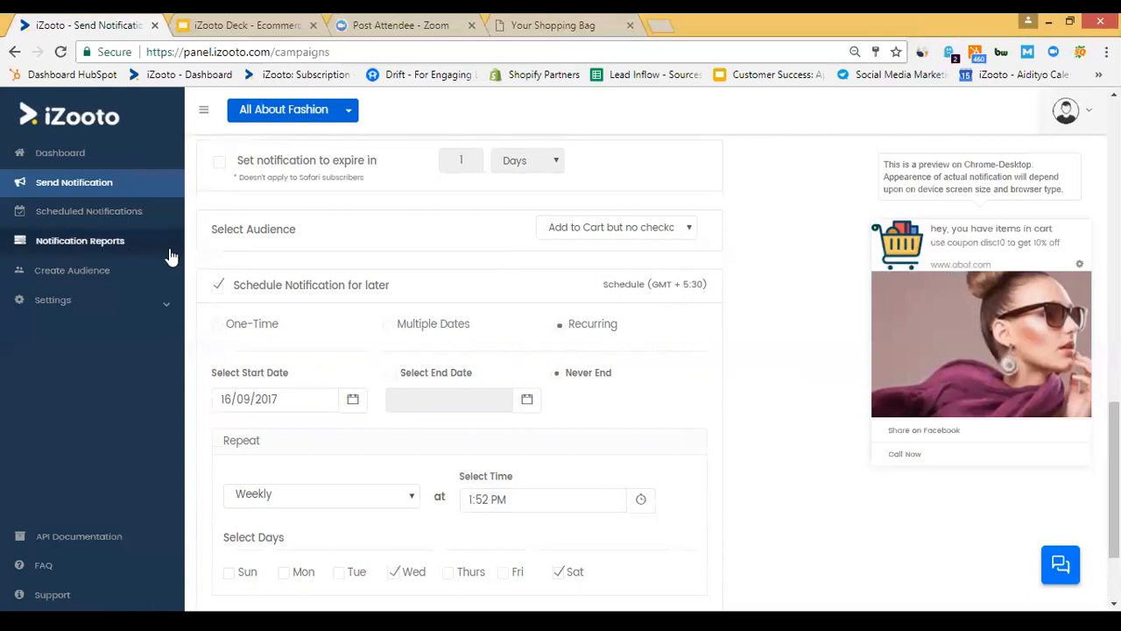
Open Notification Reports and review the 2017-09-12 notification's click details before closing them.
{"action": "left_click", "coordinate": [99, 242]}
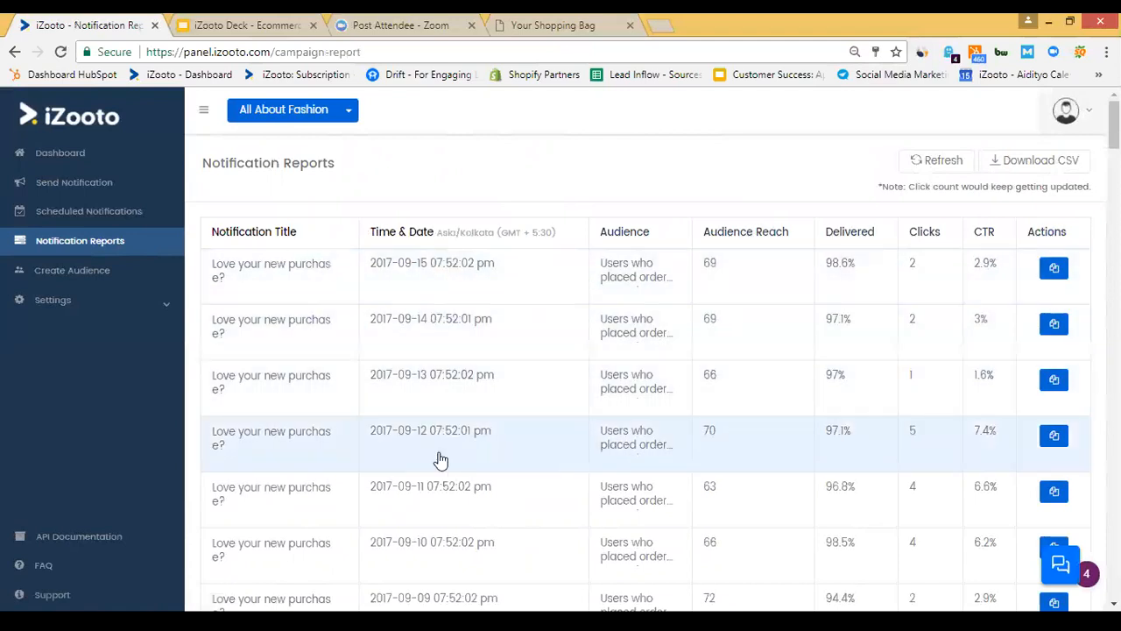
{"action": "left_click", "coordinate": [304, 440]}
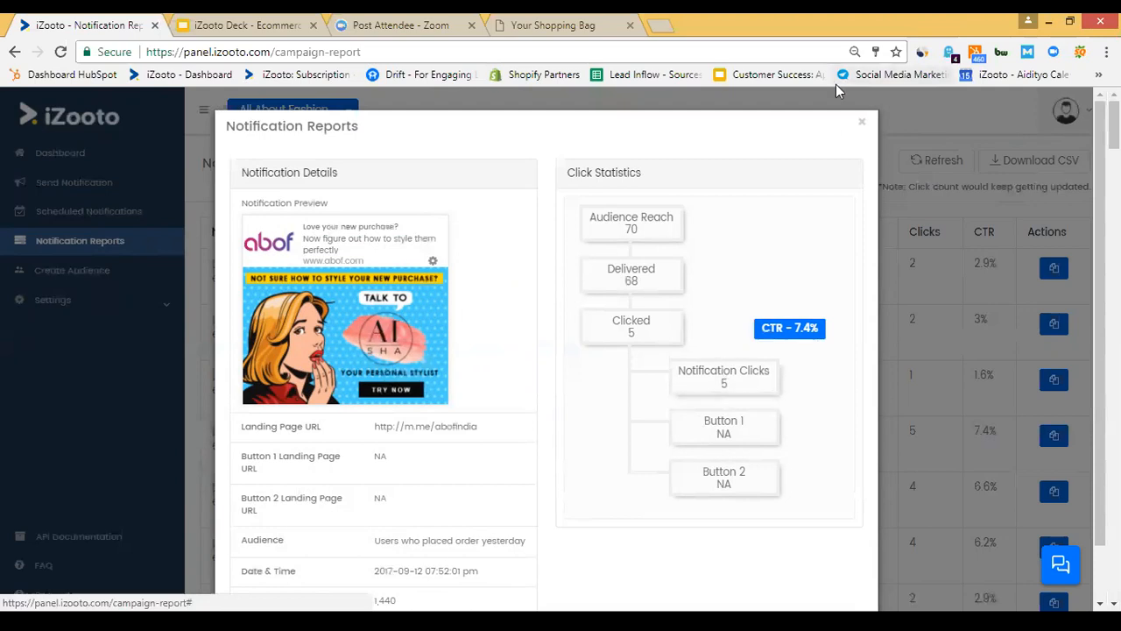
{"action": "left_click", "coordinate": [864, 122]}
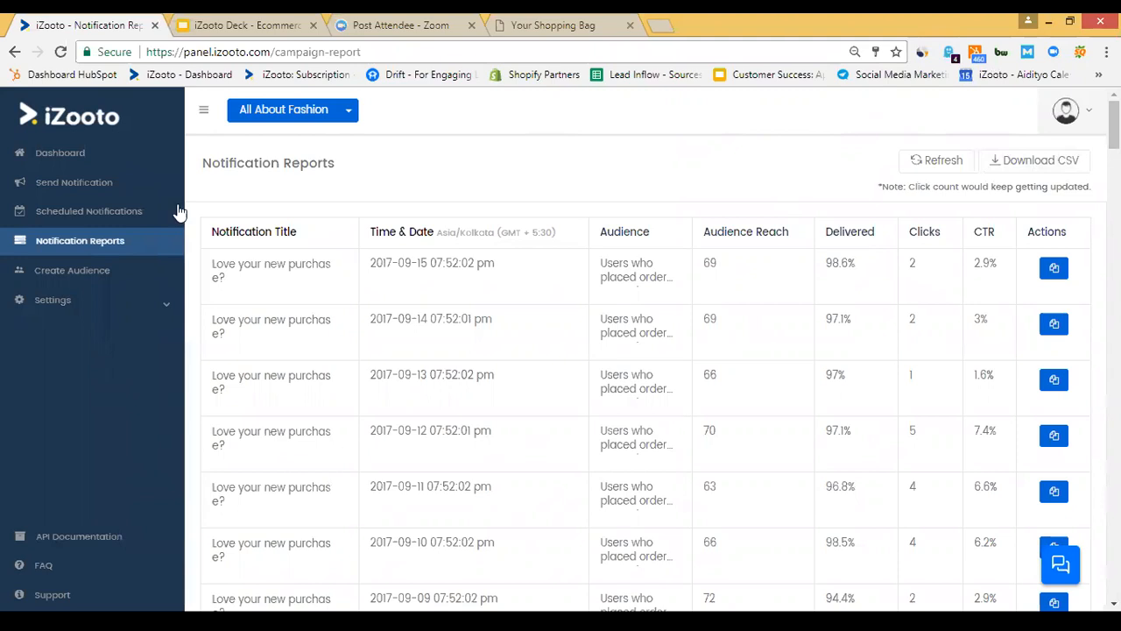
Open the Dashboard and inspect the 12 Sep'17 point on the Subscriber Overview chart.
{"action": "left_click", "coordinate": [87, 153]}
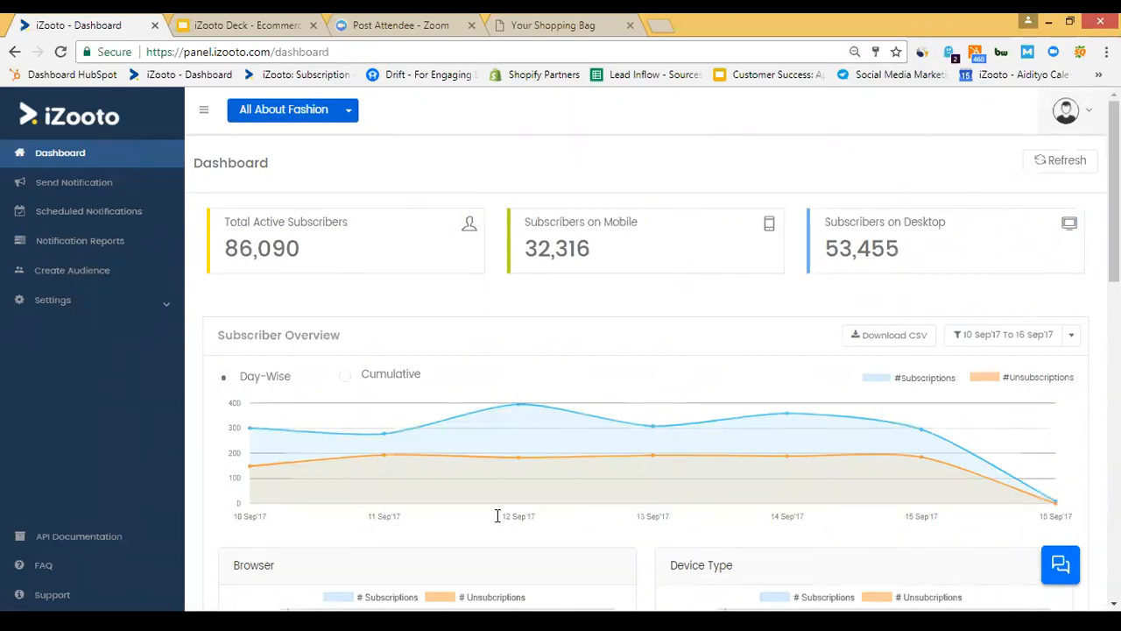
{"action": "mouse_move", "coordinate": [522, 523]}
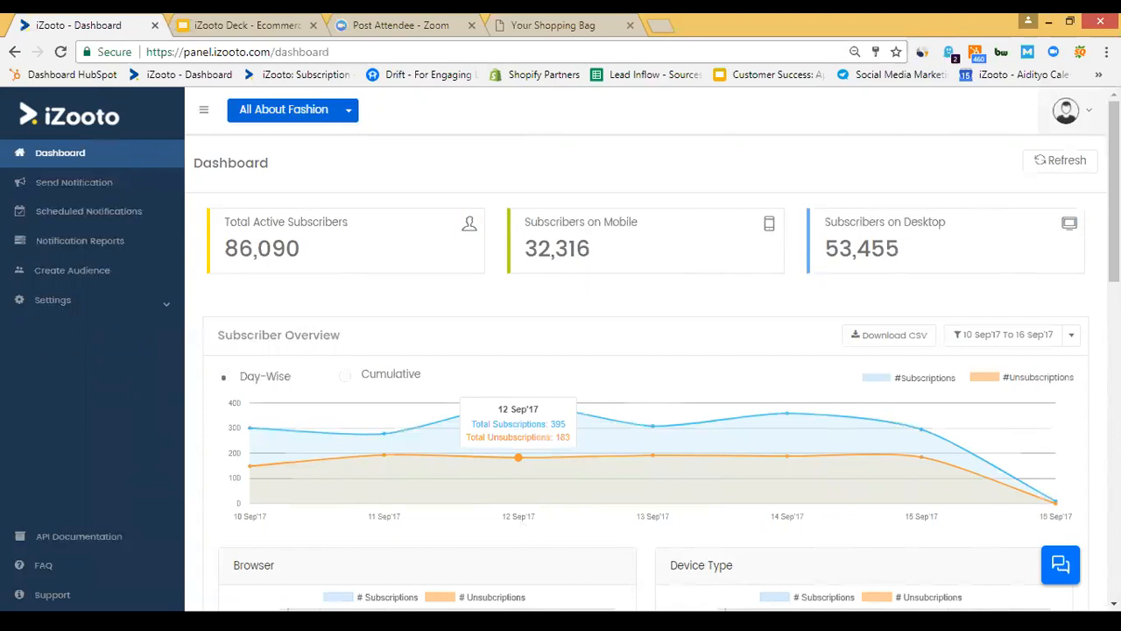